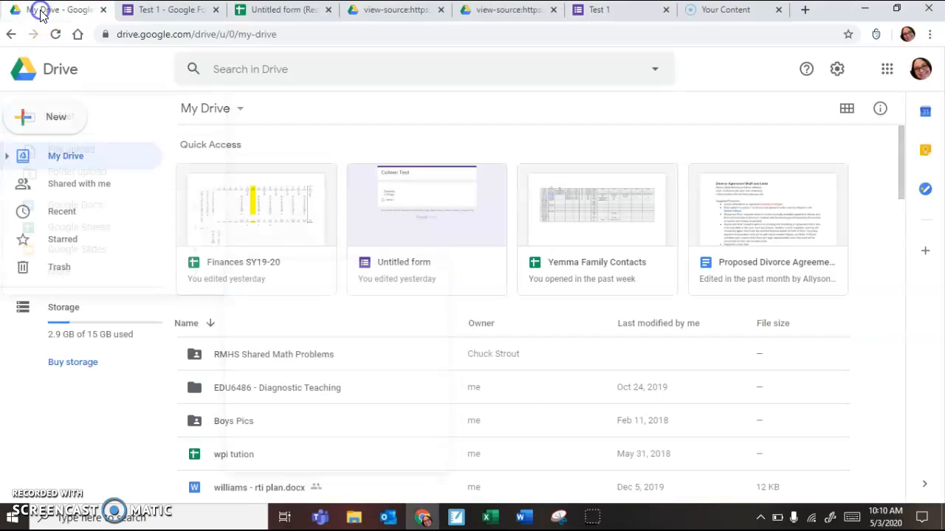
Step: Create a new blank Google Form in My Drive
left_click(53, 122)
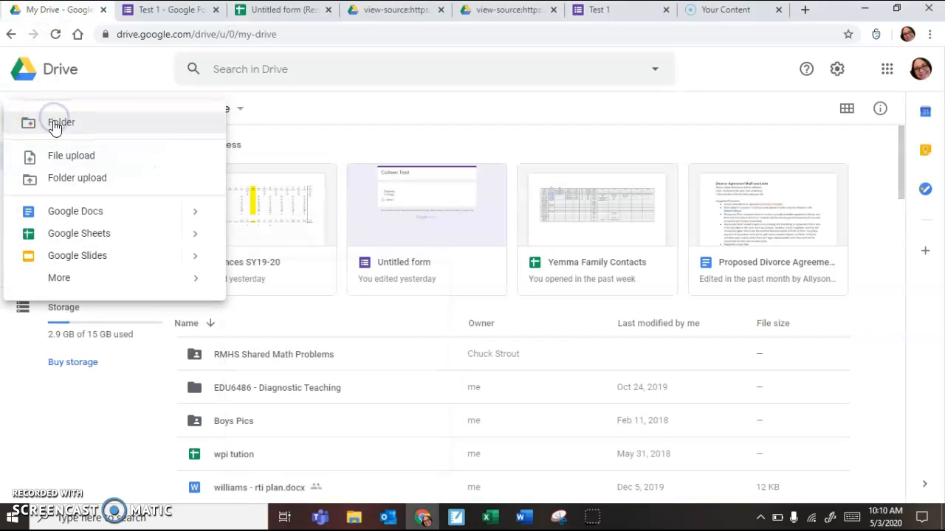
left_click(61, 279)
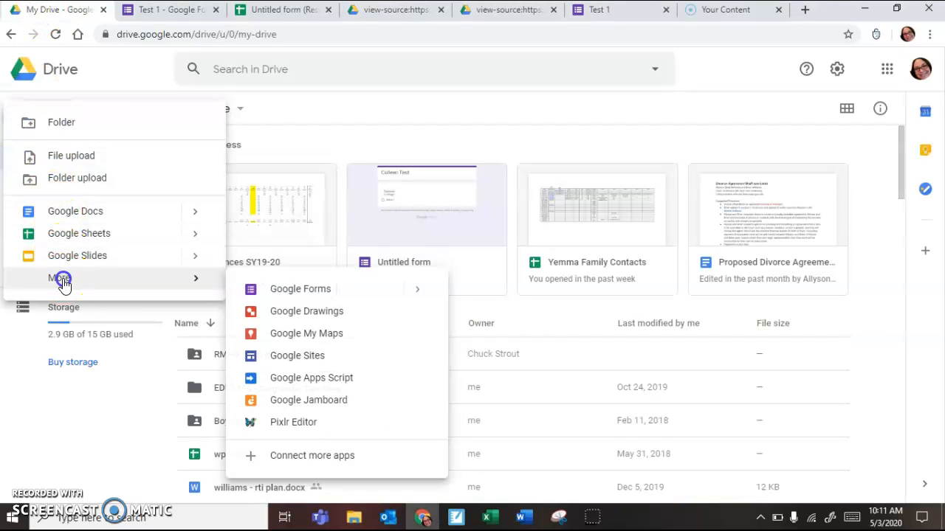
left_click(302, 287)
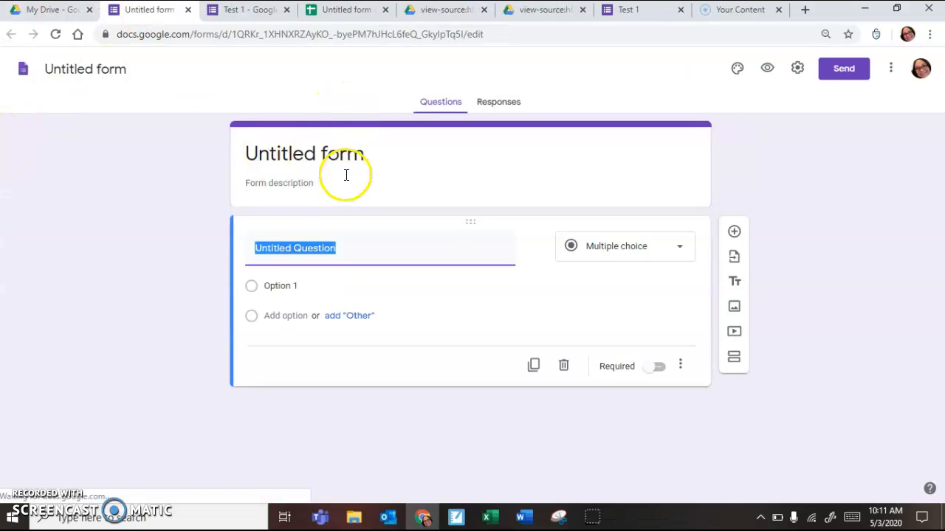
Step: Title the form Test 2 and apply the same name to the form file
left_click(353, 154)
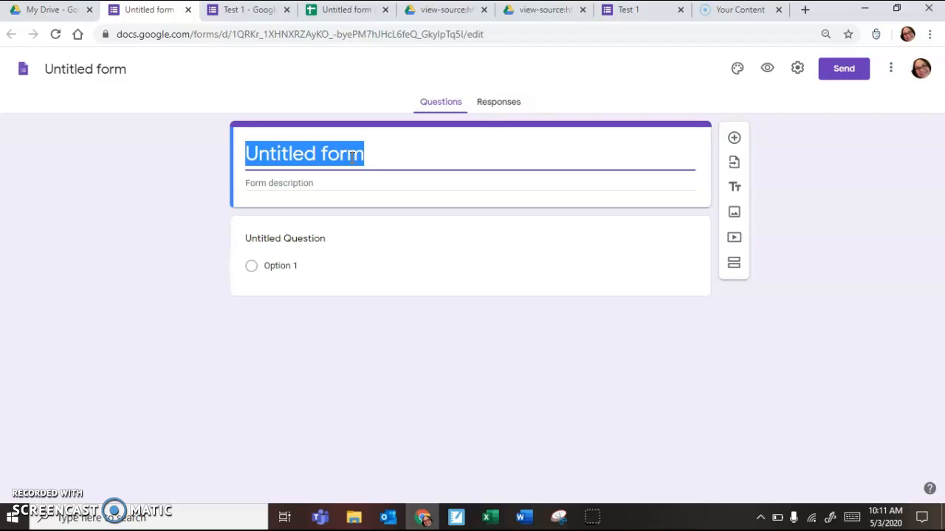
type("Test 2")
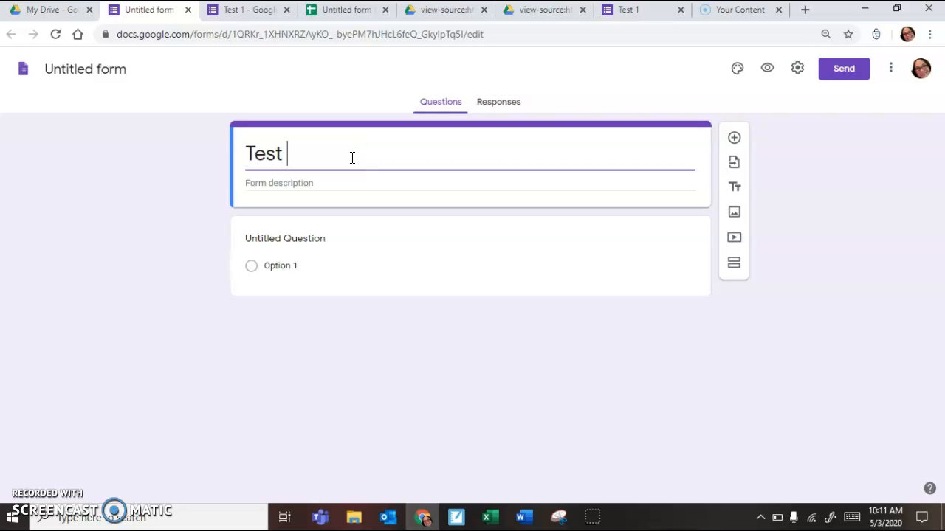
left_click(74, 71)
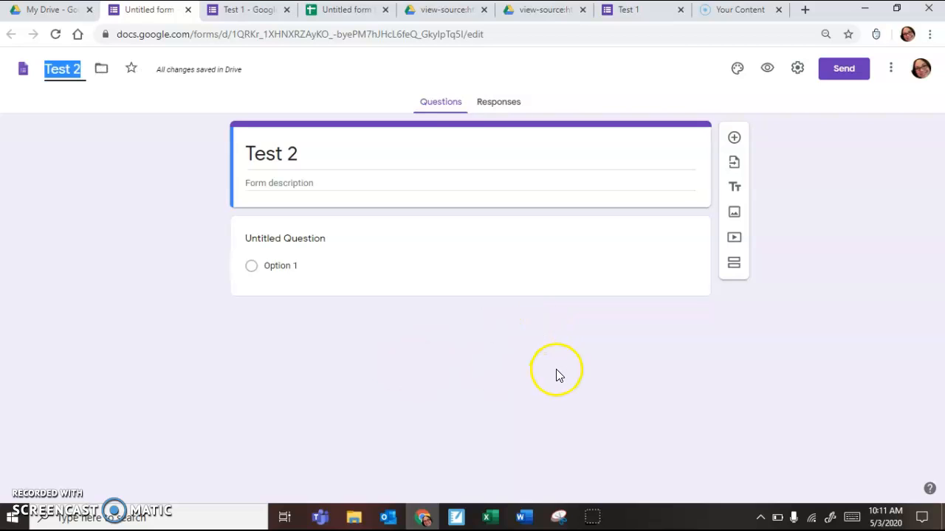
Step: Link the form's responses to a new spreadsheet named Test 2 (Responses)
left_click(498, 104)
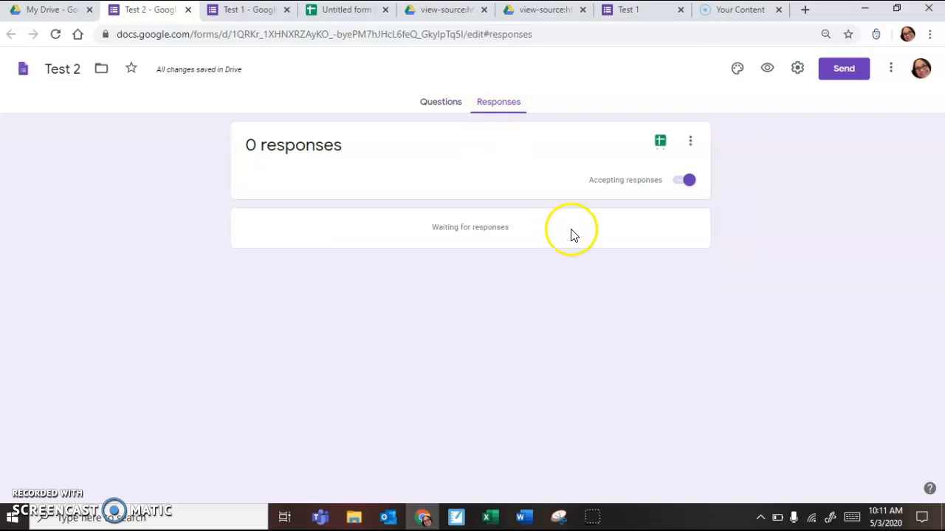
left_click(661, 144)
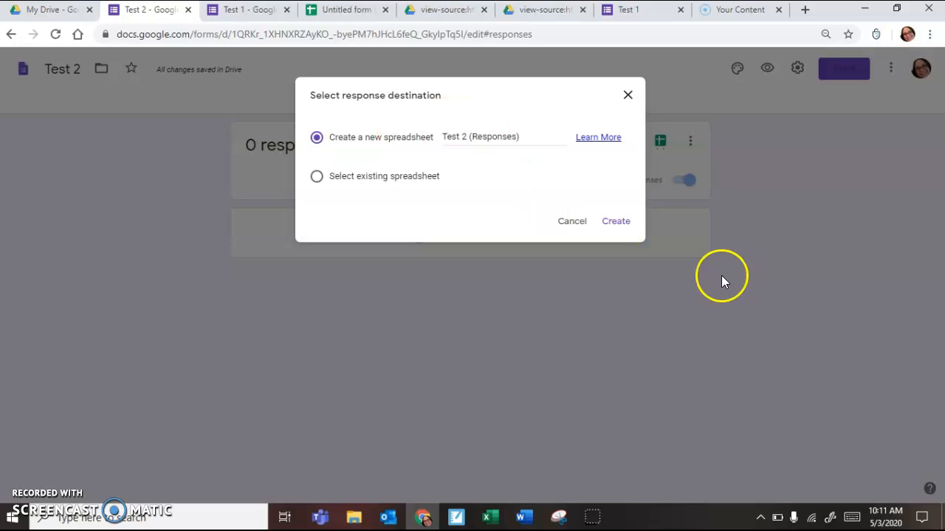
left_click(619, 223)
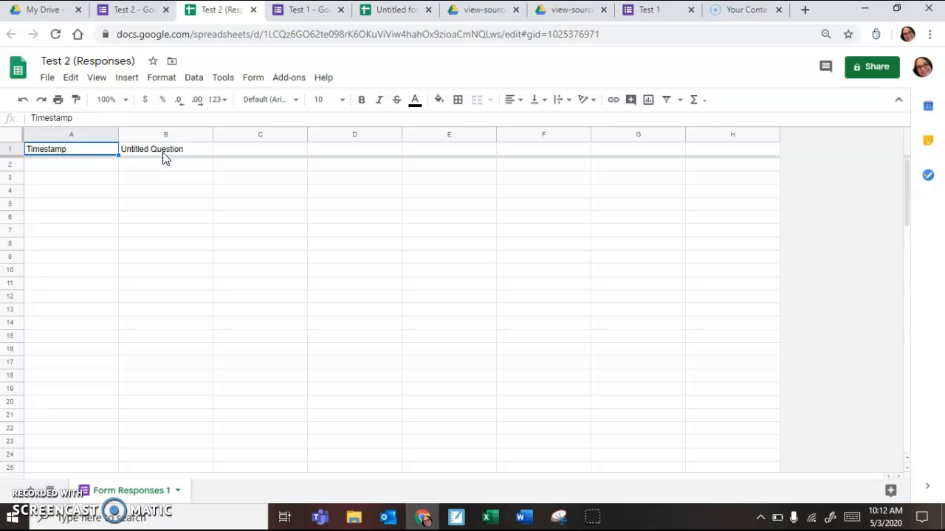
Step: Back in the Test 2 form, turn the untitled question into a required short-answer question reading "What is your first name?"
left_click(134, 12)
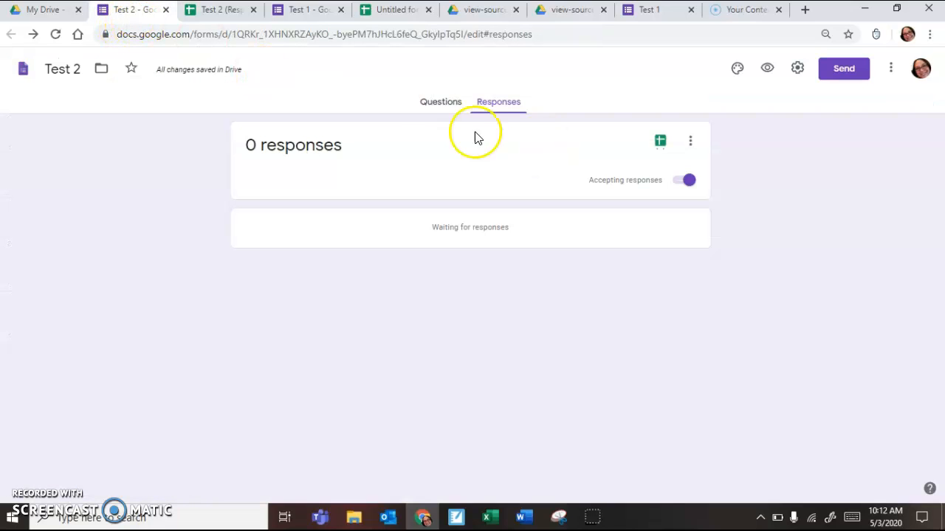
left_click(452, 104)
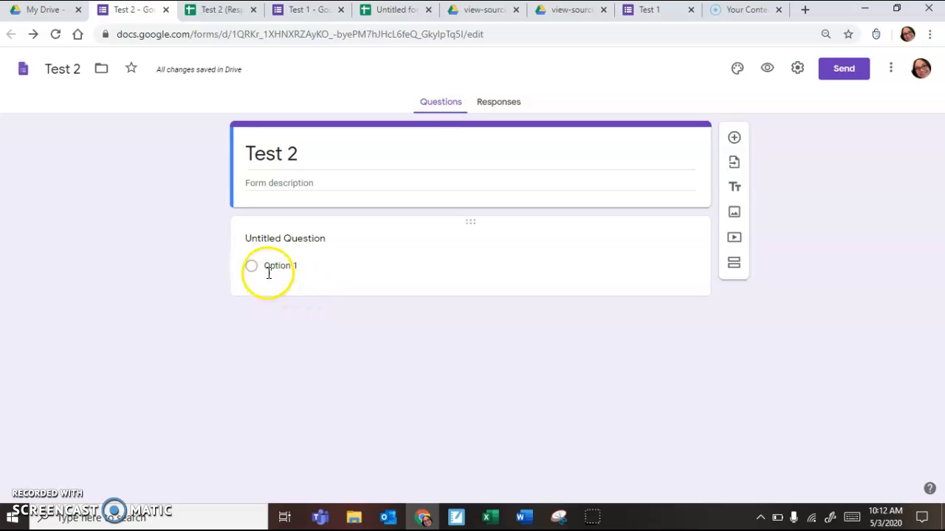
left_click(285, 239)
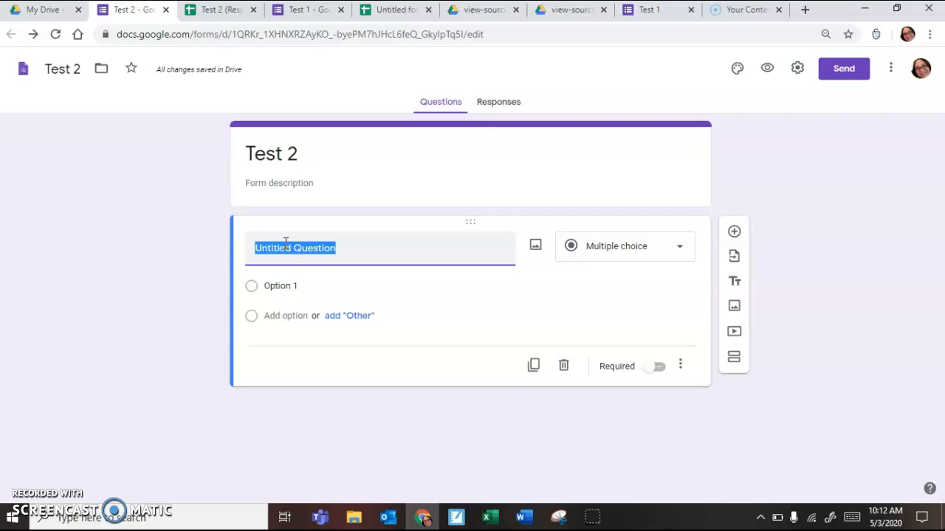
type("W")
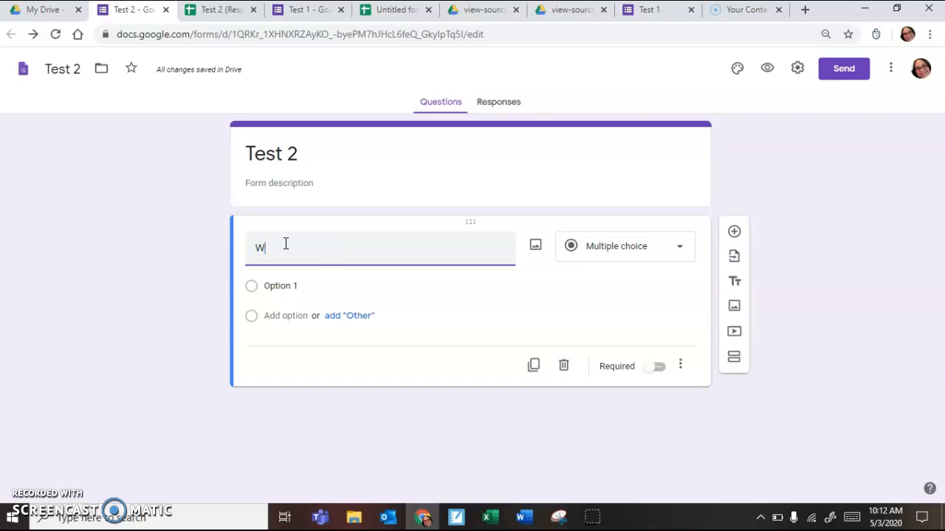
type("Hat is your first name?")
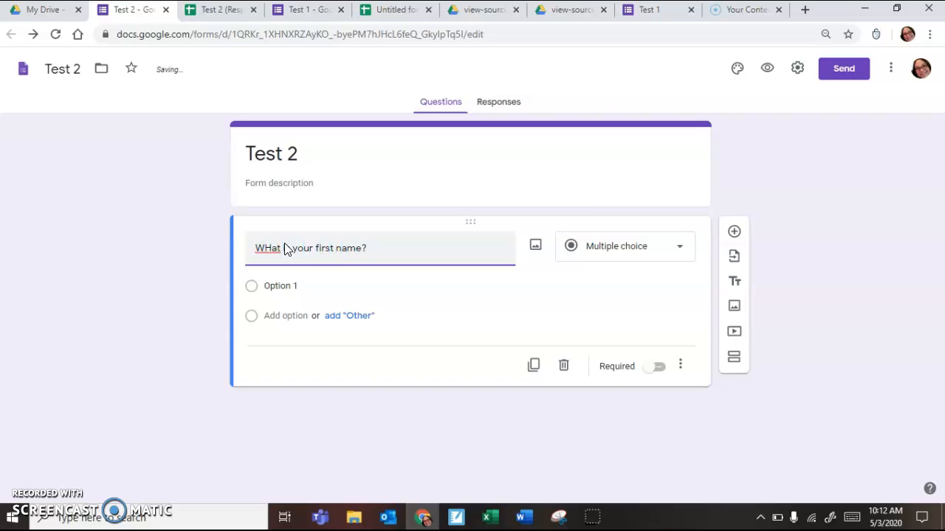
left_click(282, 246)
left_click(270, 246)
key("BackSpace")
type("h")
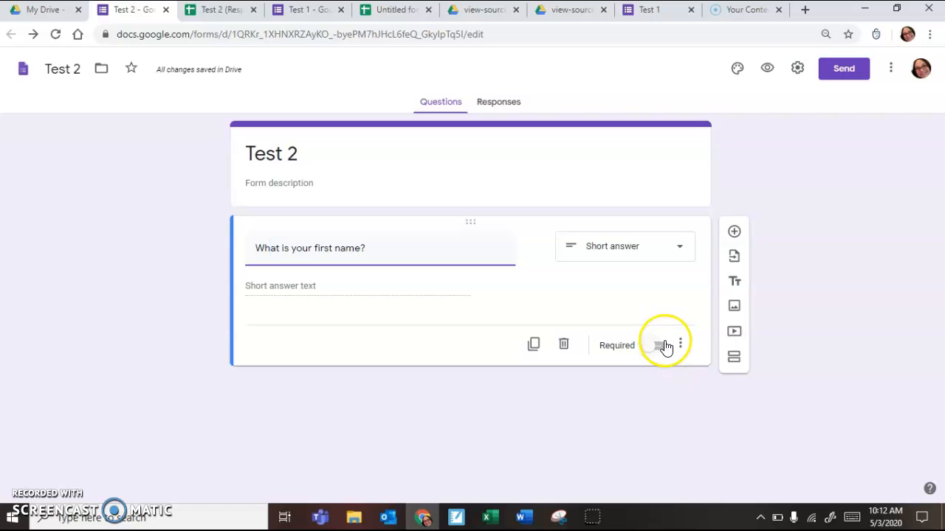
left_click(660, 347)
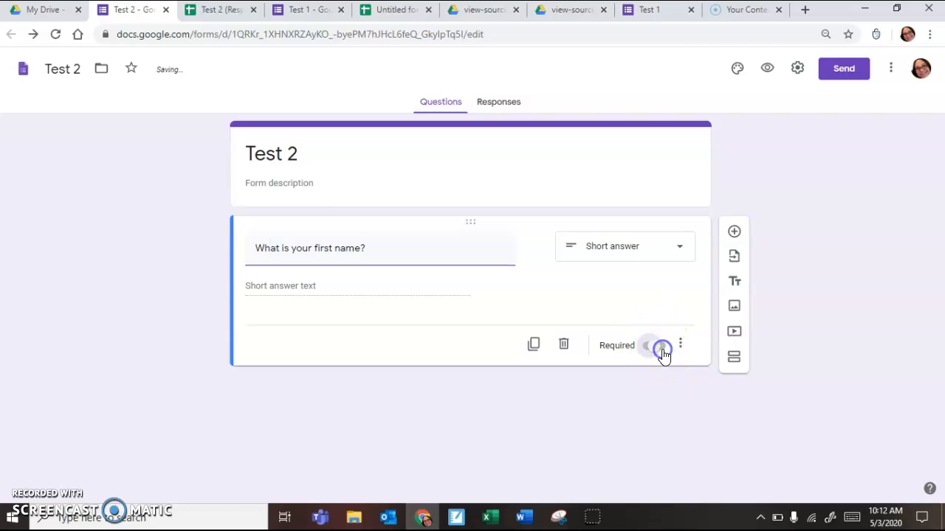
Step: Add a required short-answer question reading "What is you last name?"
left_click(734, 231)
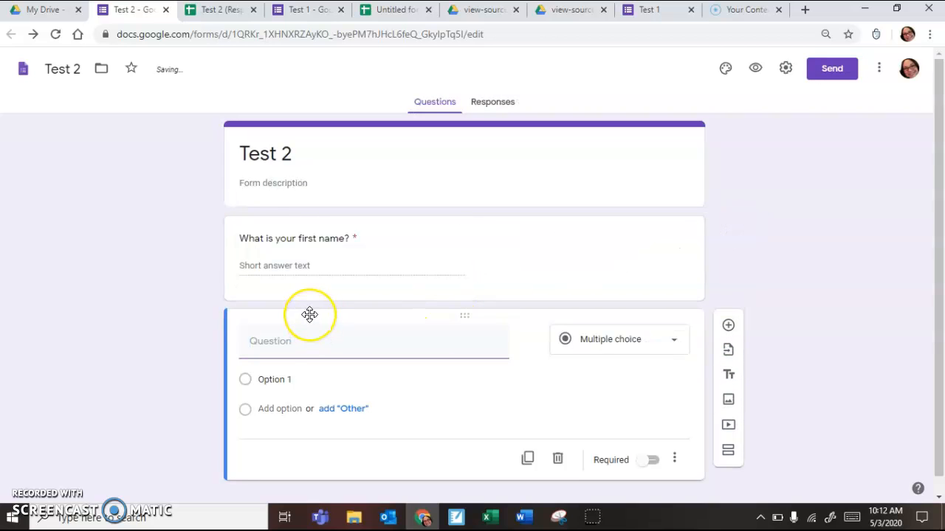
type("WHat is you")
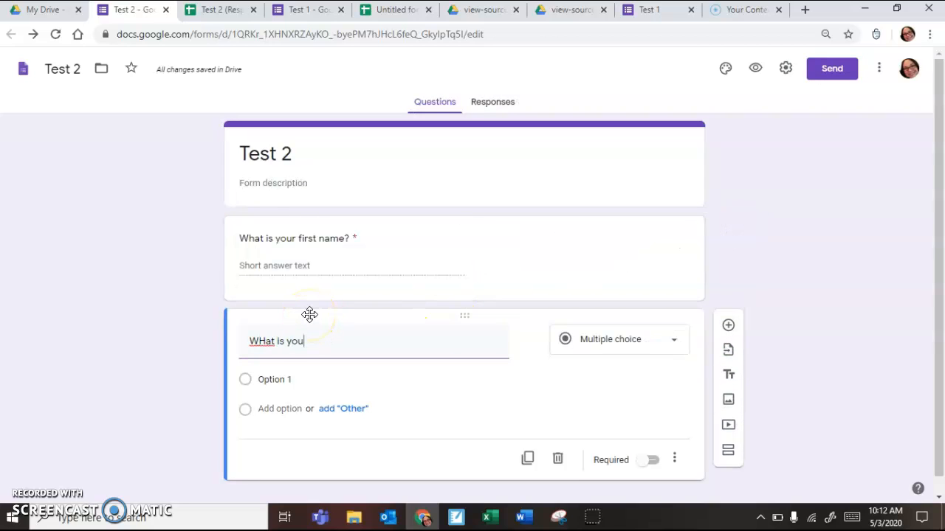
type(" last name?")
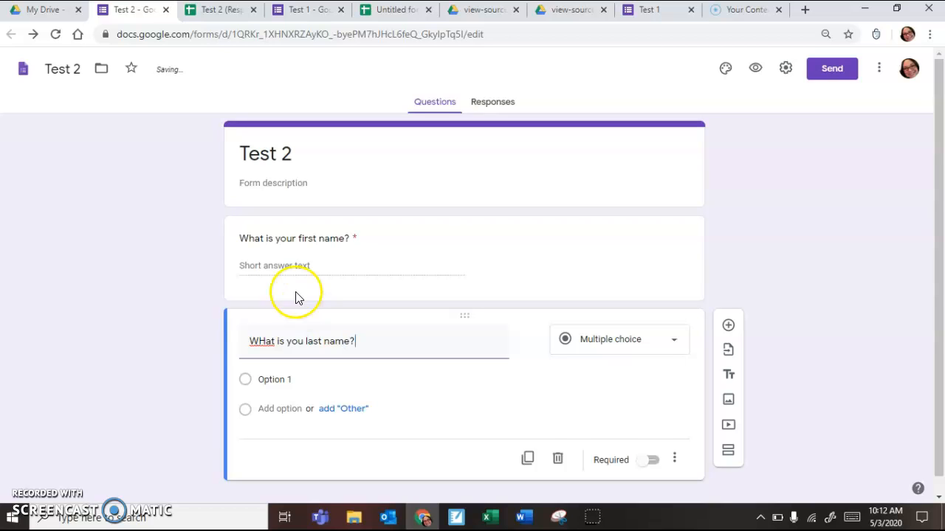
left_click(268, 341)
key("BackSpace")
type("h")
left_click(660, 443)
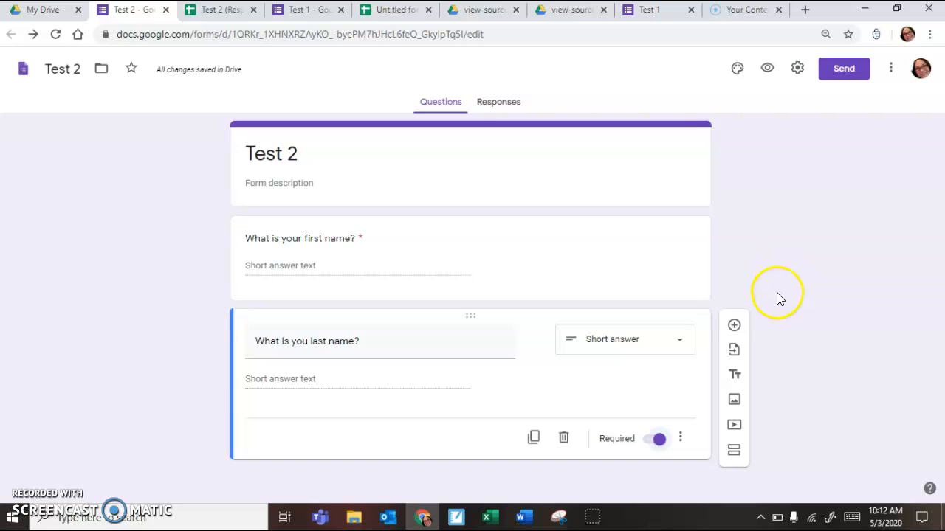
Step: Add a required multiple-choice question reading "Which if the following is NOT a name of one of my cats?"
left_click(734, 325)
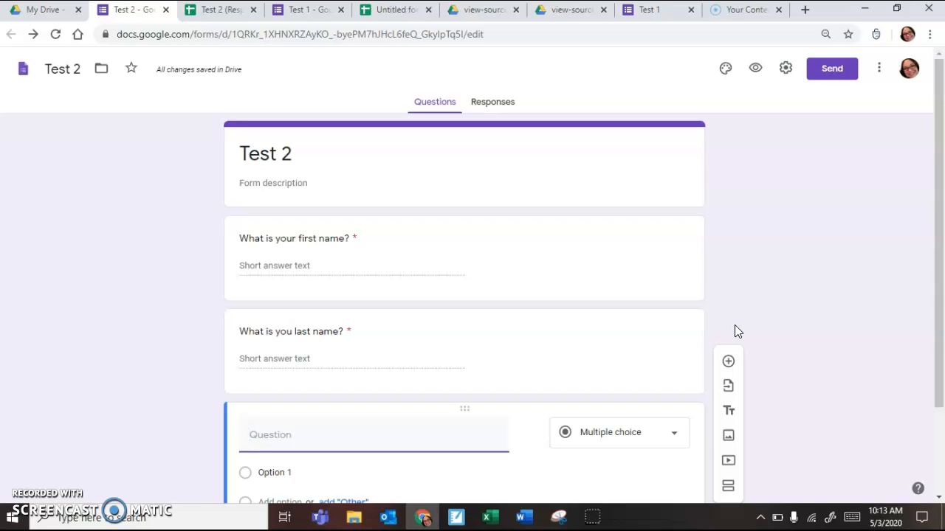
type("WHich if the following is NOT a name of one of my cats?")
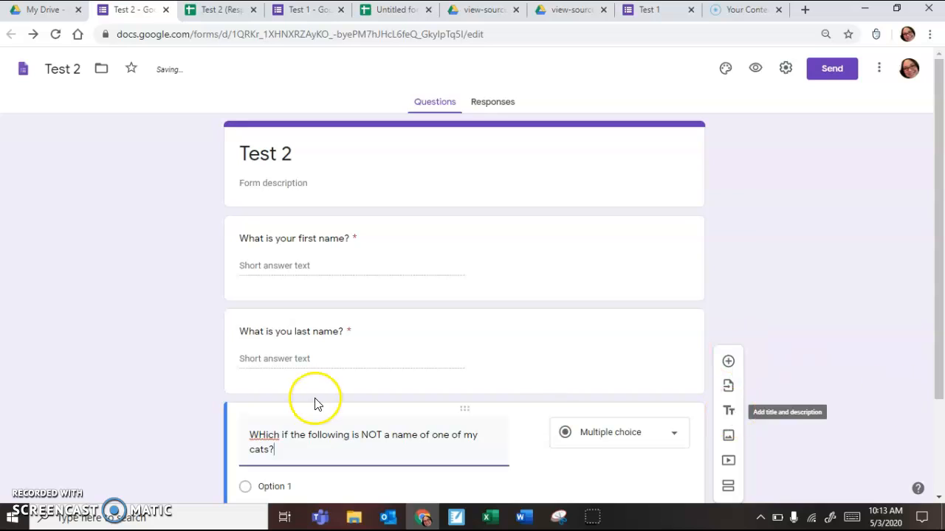
left_click(279, 435)
key("BackSpace")
type("h")
left_click(258, 435)
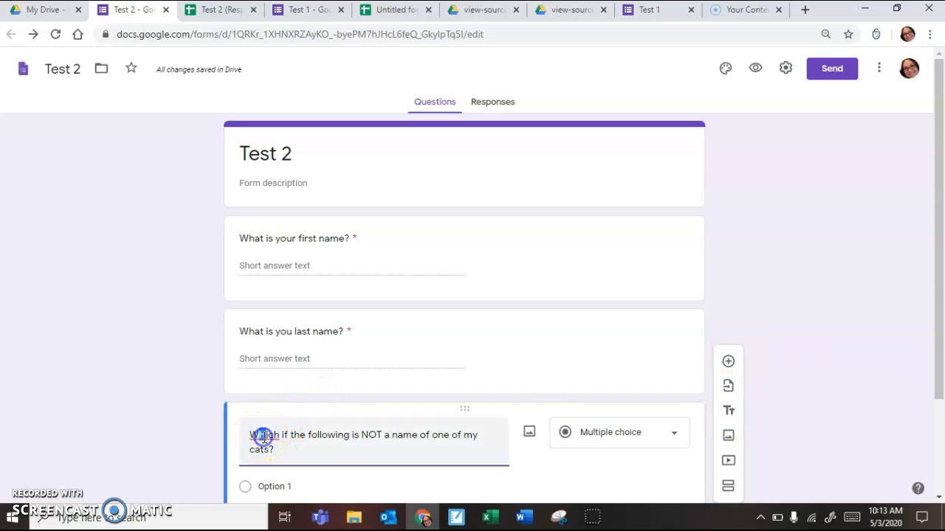
key("BackSpace")
type("h")
scroll(265, 441, "down", 1)
scroll(264, 441, "down", 1)
left_click(653, 444)
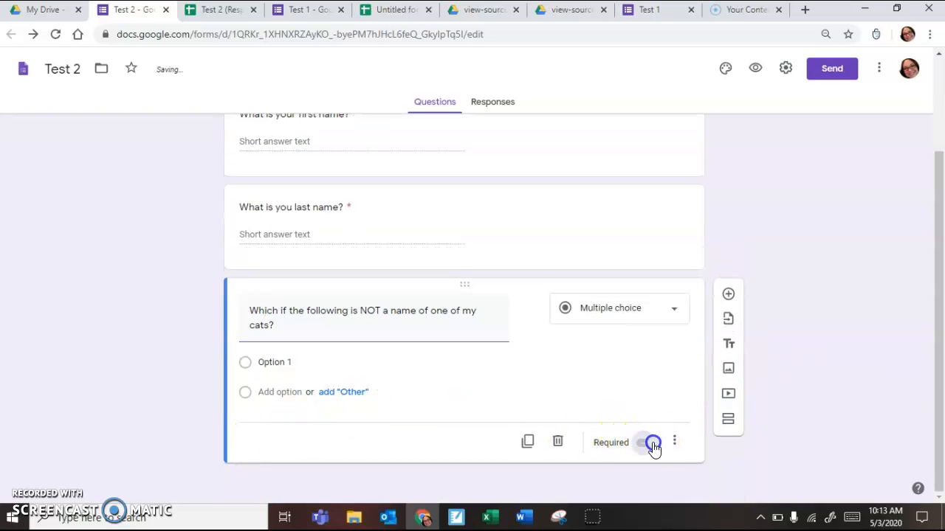
Step: Enter Butters, Mittens, Boots and Trooper as the answer options of the cat question
left_click(293, 361)
type("Butters")
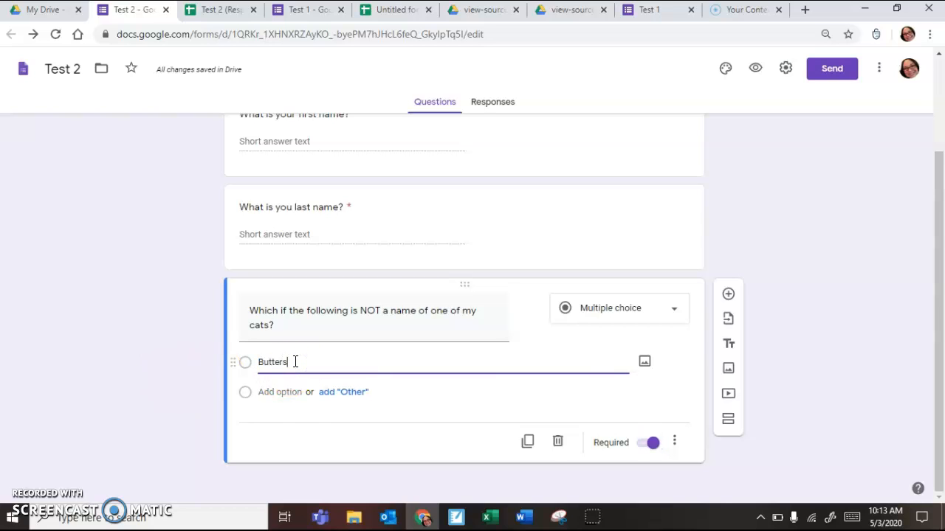
key("Return")
type("Mit")
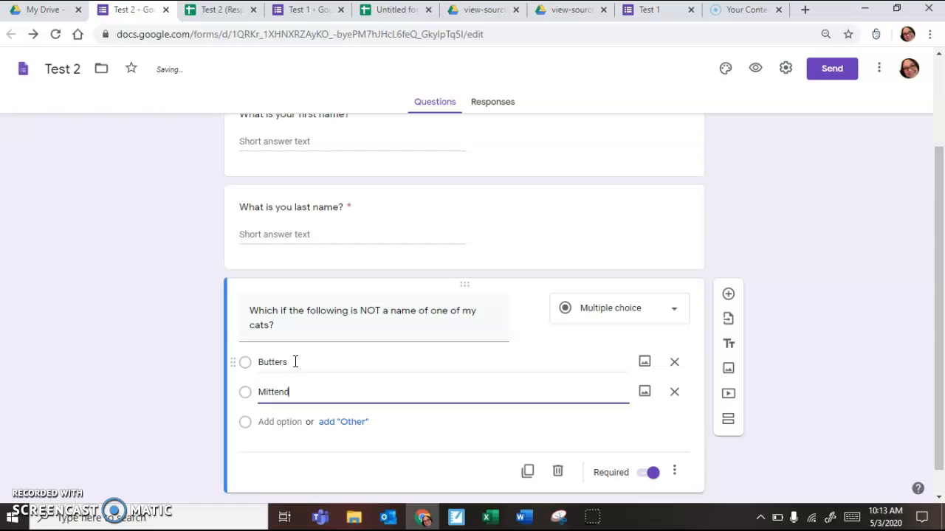
type("tens")
key("Return")
type("B")
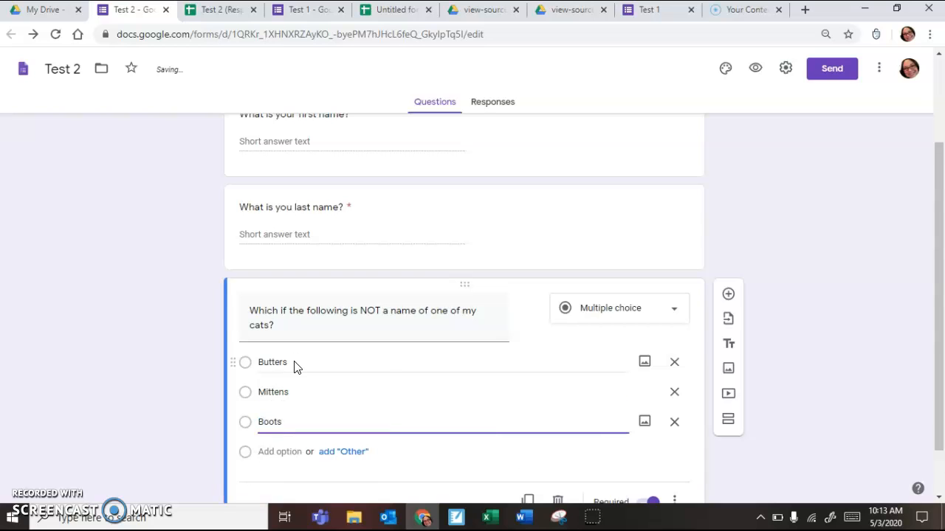
type("oots")
key("Return")
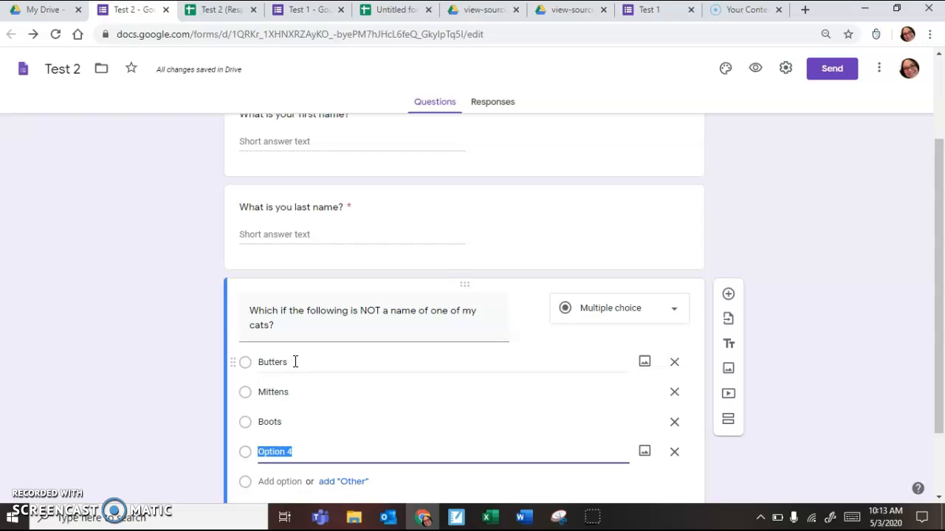
type("Trooper")
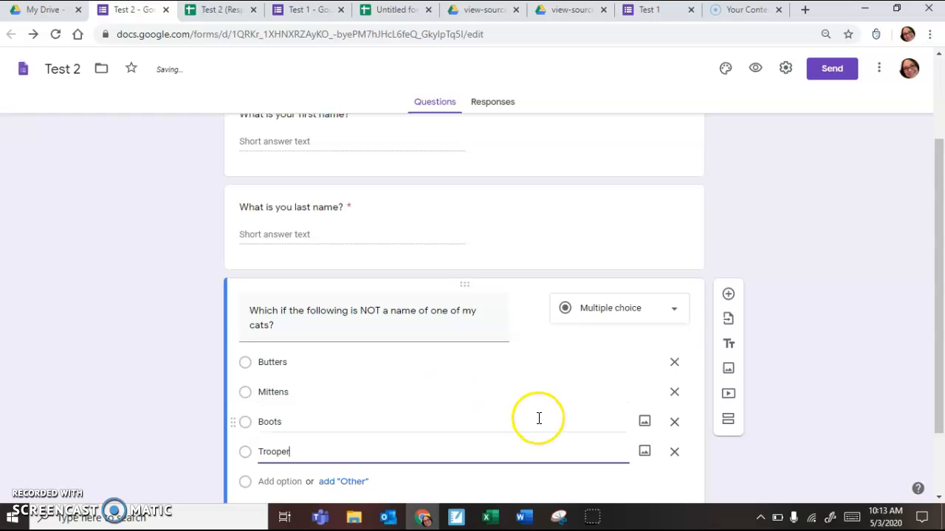
Step: Look over the finished Test 2 questions, its responses view and the form's additional options
scroll(538, 415, "down", 1)
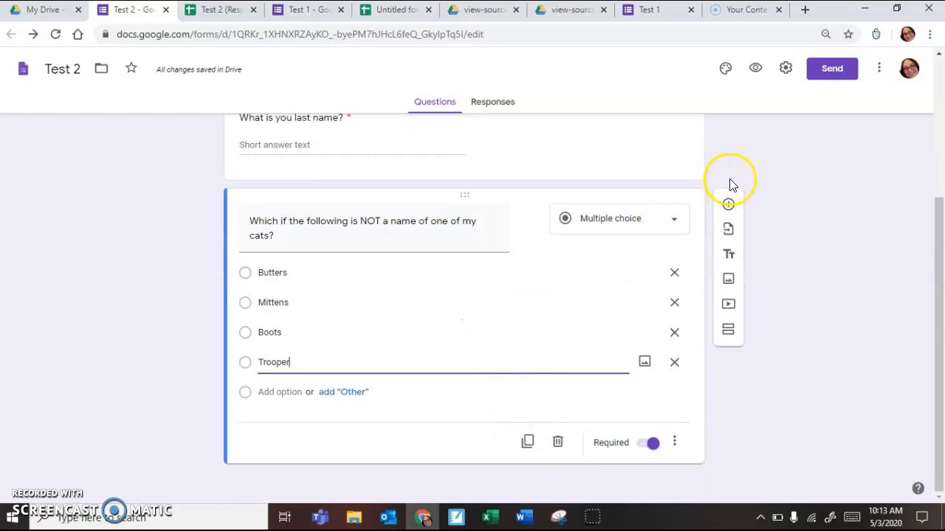
scroll(730, 205, "up", 3)
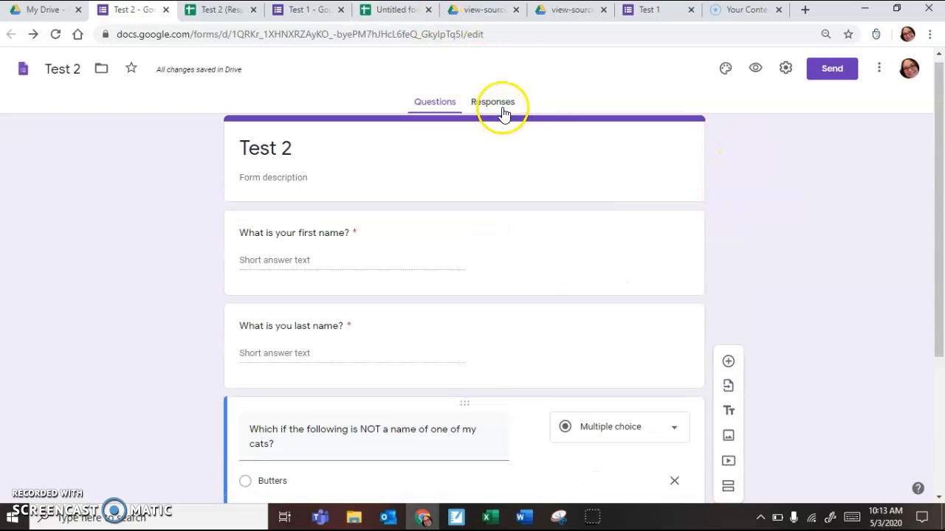
left_click(501, 109)
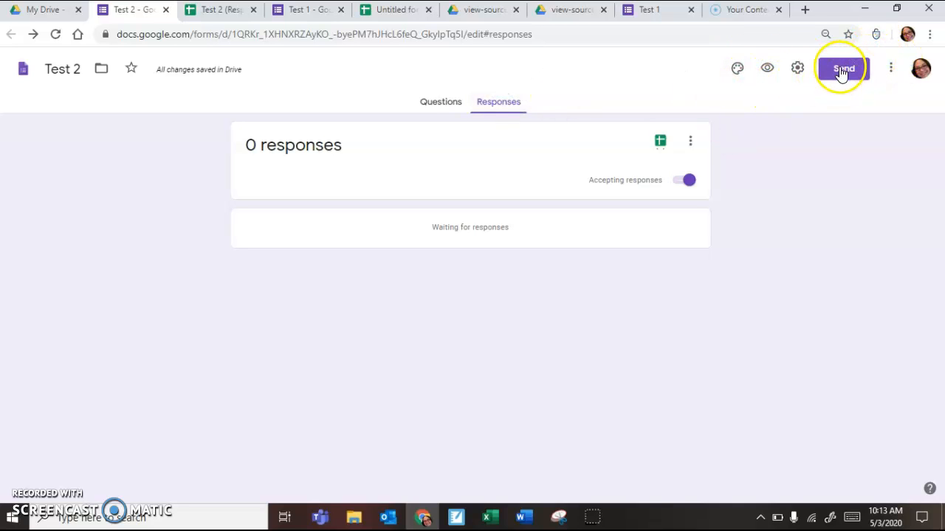
left_click(891, 69)
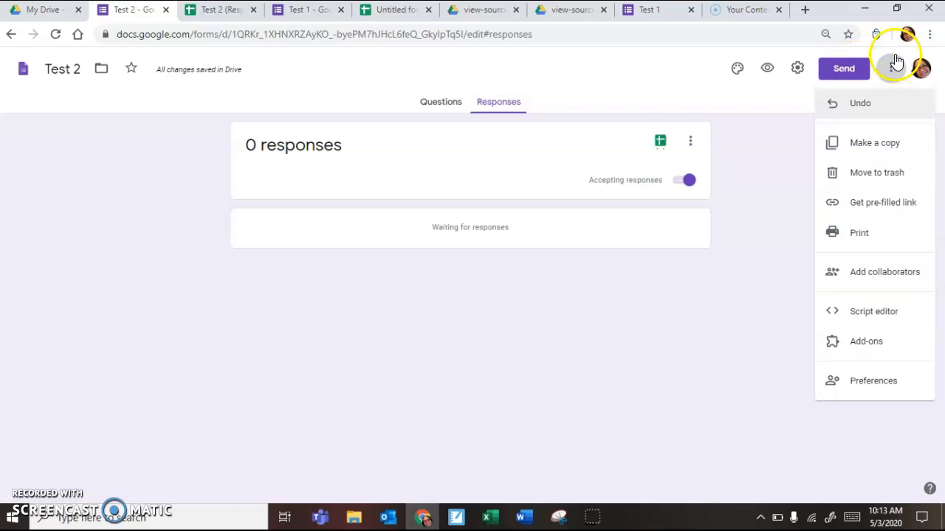
left_click(853, 83)
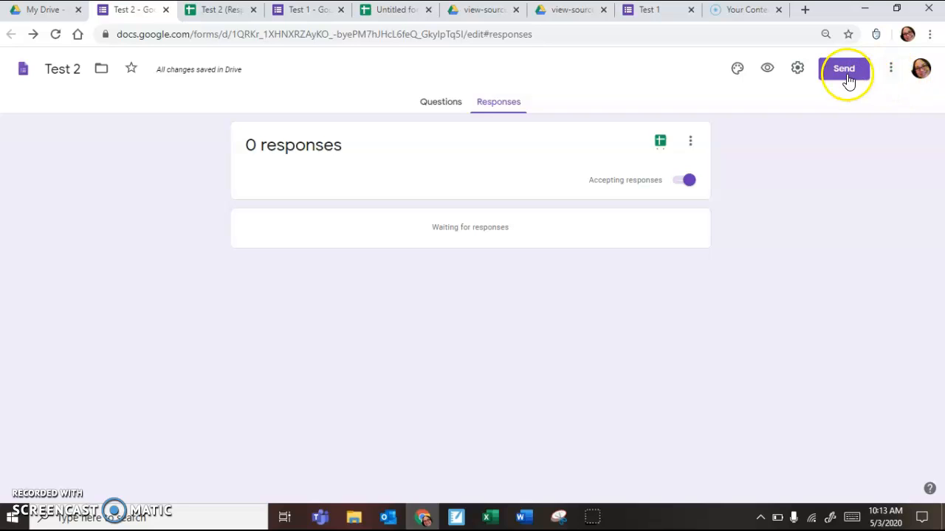
Step: Open the sending options for Test 2 and compare sharing by email with sharing by link
left_click(846, 73)
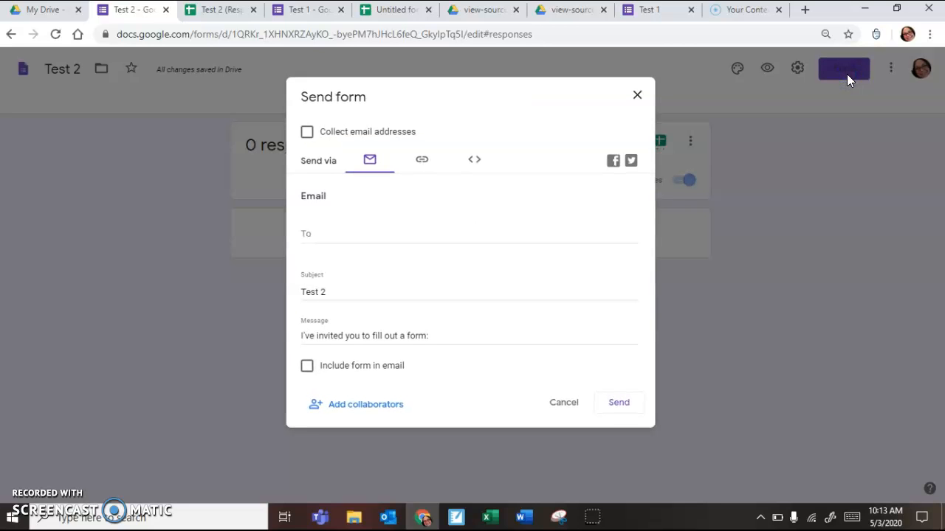
left_click(421, 161)
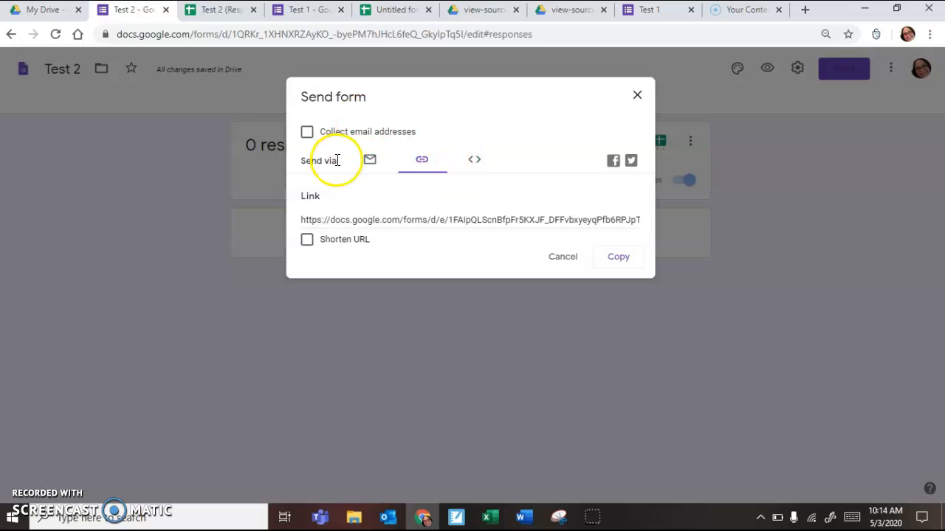
left_click(367, 162)
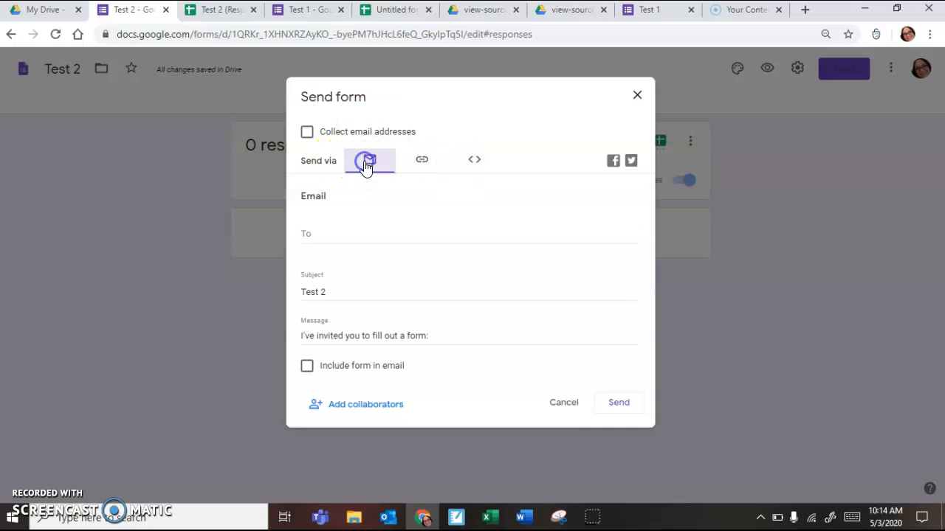
left_click(430, 167)
left_click(397, 170)
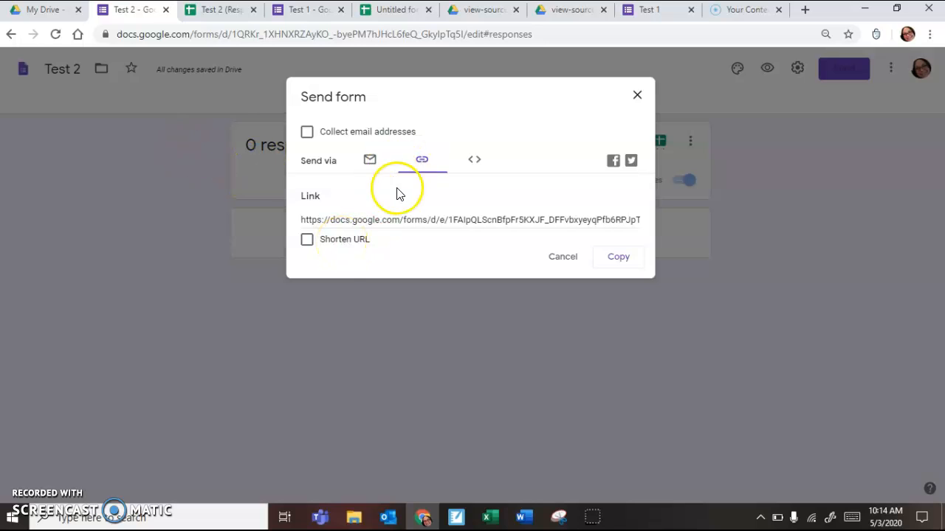
left_click(371, 163)
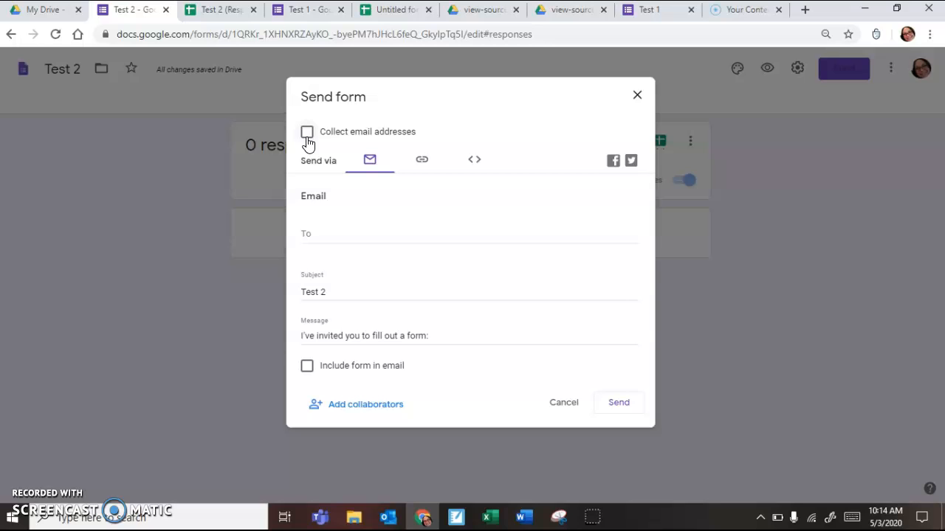
left_click(203, 280)
Step: Add the recipient's email address and send the Test 2 form by email
left_click(620, 406)
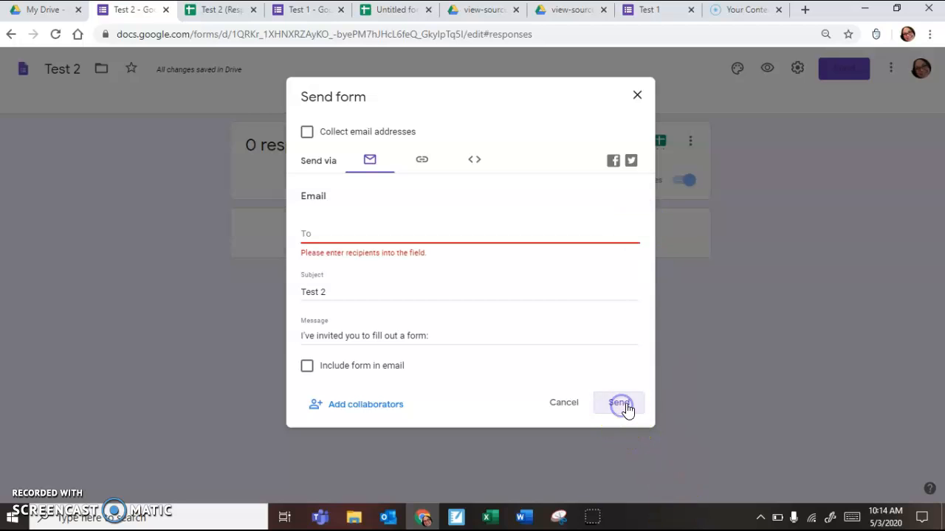
left_click(330, 236)
type("all")
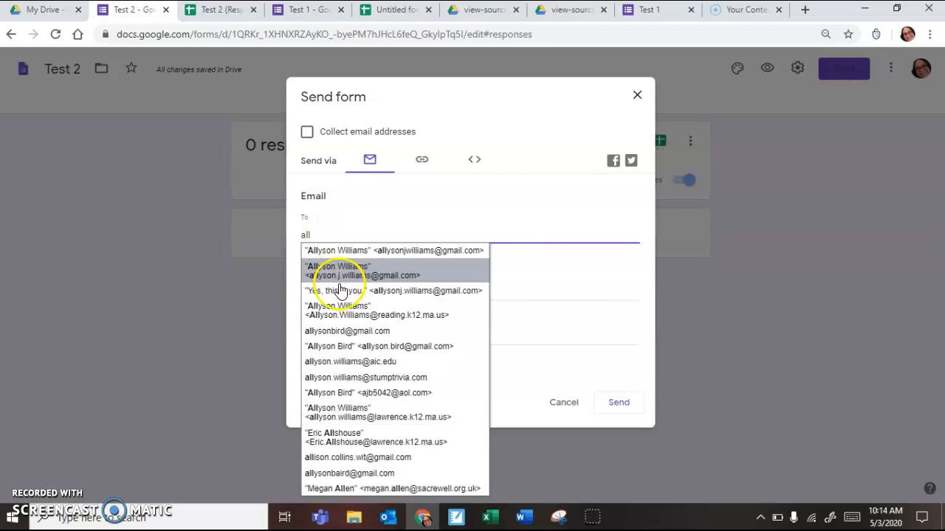
left_click(342, 308)
left_click(621, 403)
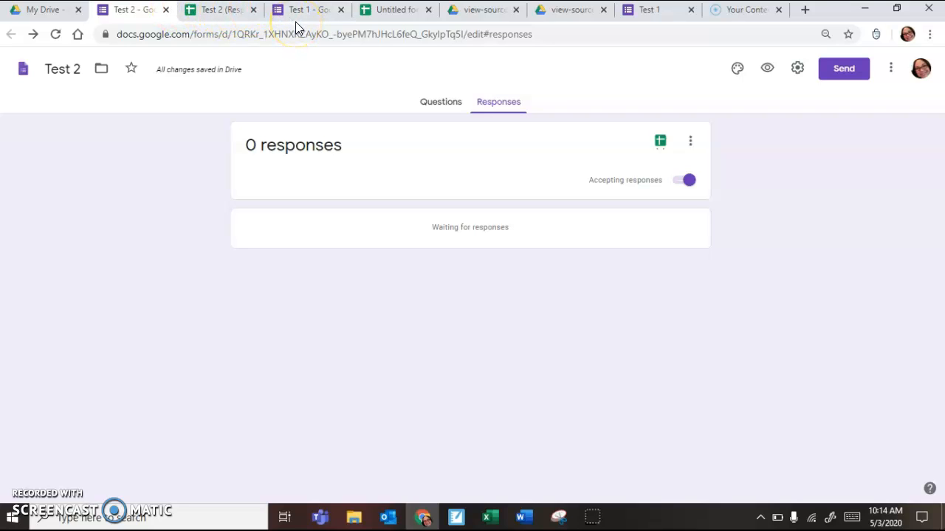
Step: Check the Test 2 response spreadsheet, and start another response in the submitted Test 1 form
left_click(231, 10)
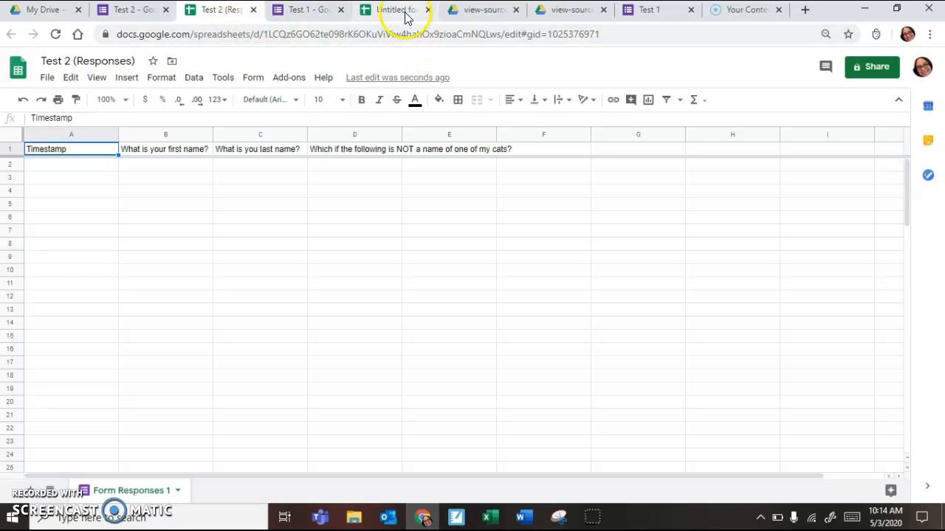
left_click(640, 12)
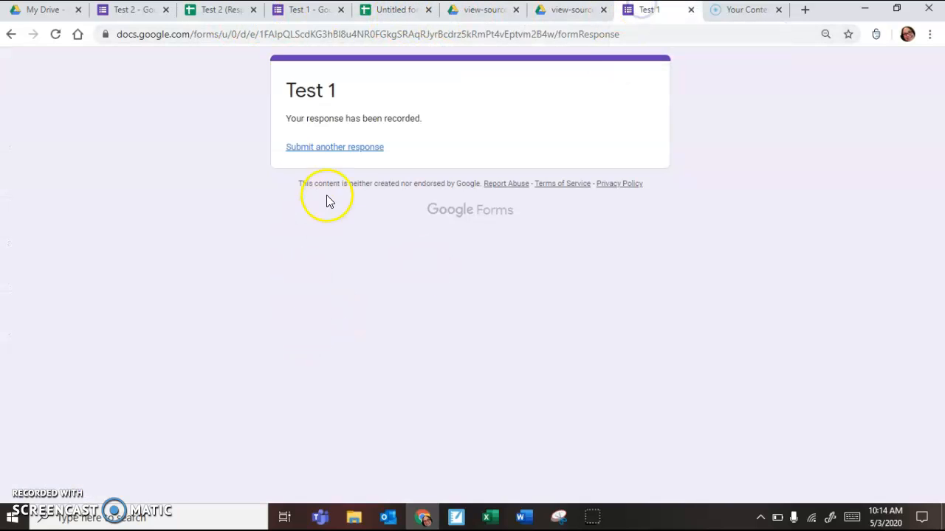
left_click(339, 150)
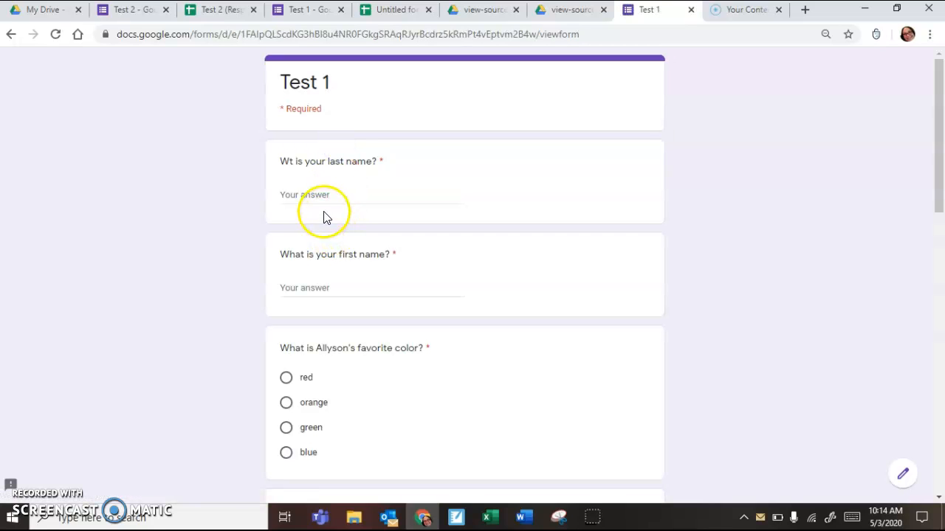
Step: Fill in the respondent's last name and first name in the Test 1 form
left_click(310, 195)
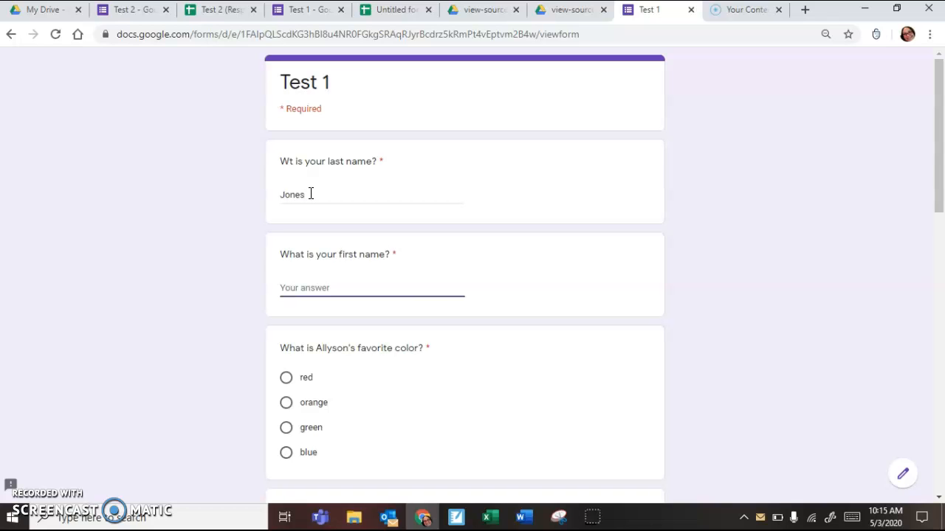
key("BackSpace")
type("Bob")
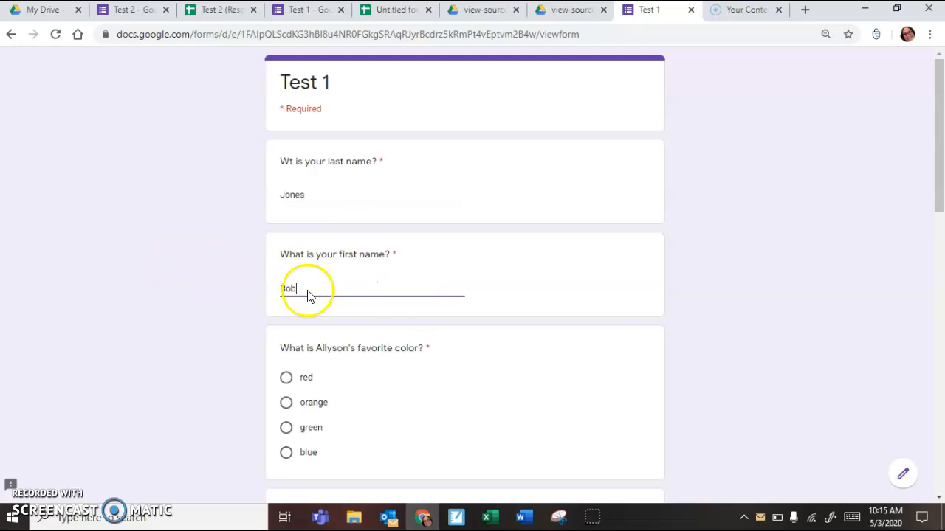
Step: Answer the Test 1 questions with green as favorite color, cheese as food, 3 cats, Beach as place and Pop as disliked music
scroll(332, 293, "down", 4)
left_click(286, 150)
left_click(288, 315)
scroll(390, 320, "down", 2)
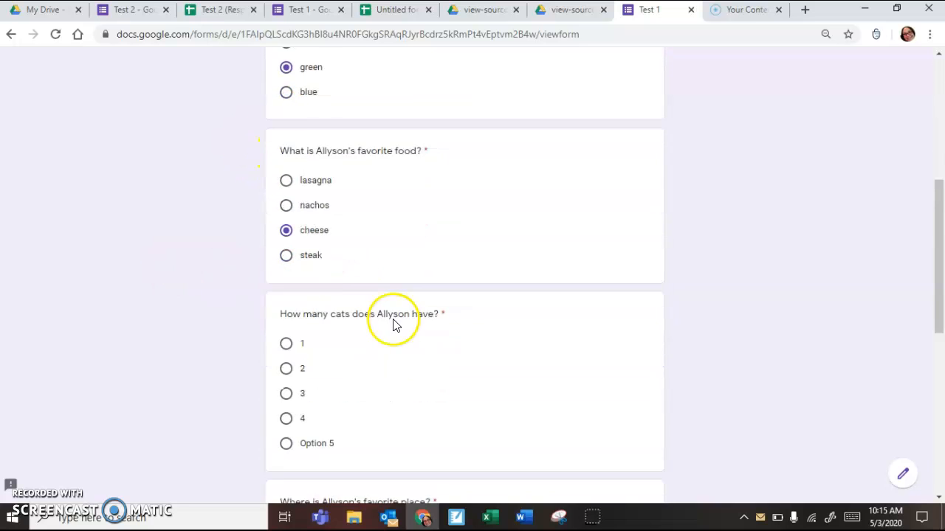
left_click(289, 338)
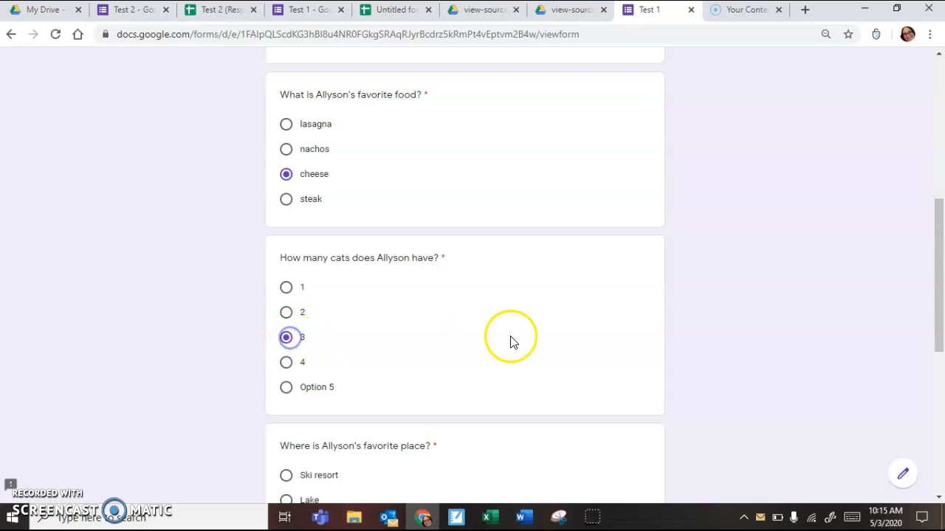
scroll(497, 335, "down", 3)
left_click(285, 318)
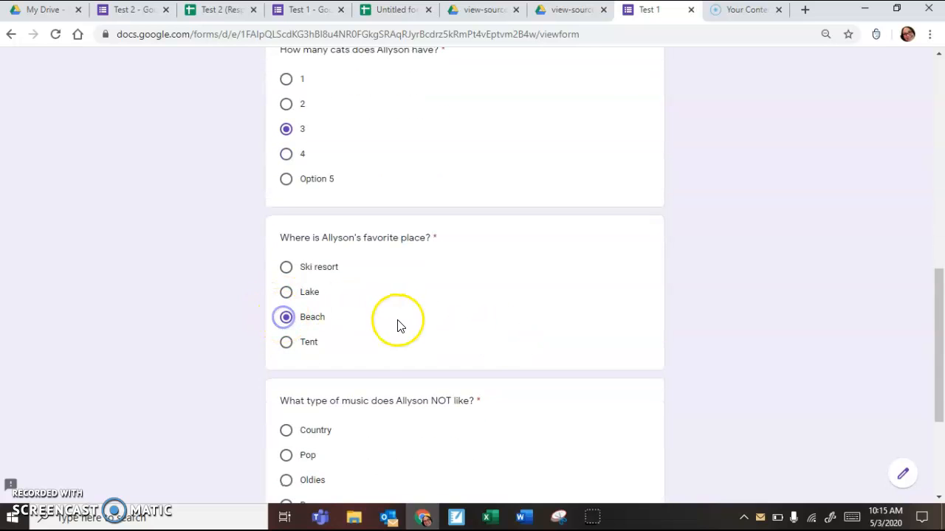
scroll(399, 327, "down", 2)
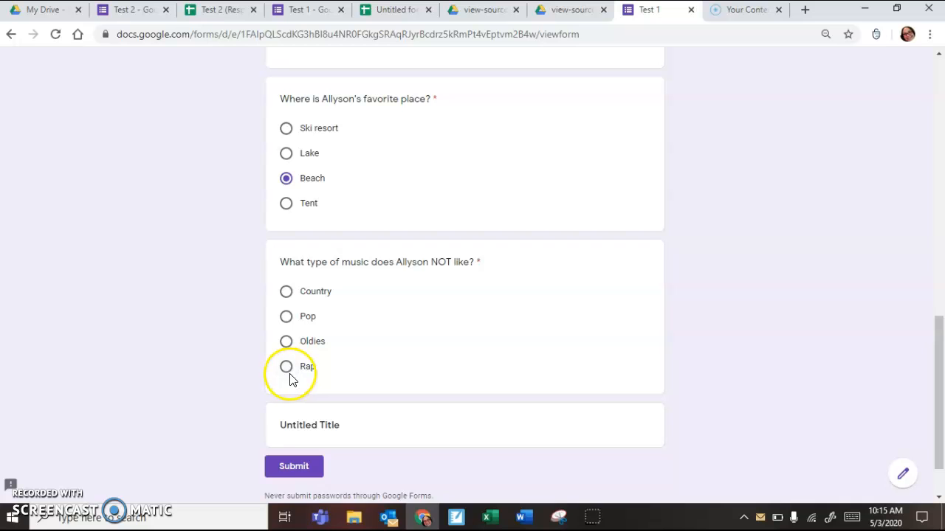
left_click(286, 318)
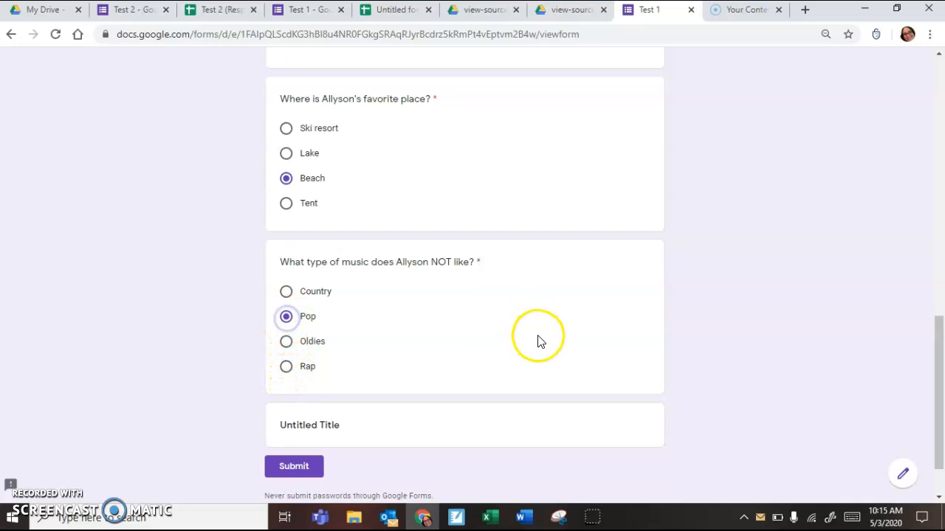
Step: Review the selected Test 1 answers and submit the response
scroll(539, 341, "down", 1)
scroll(539, 341, "up", 4)
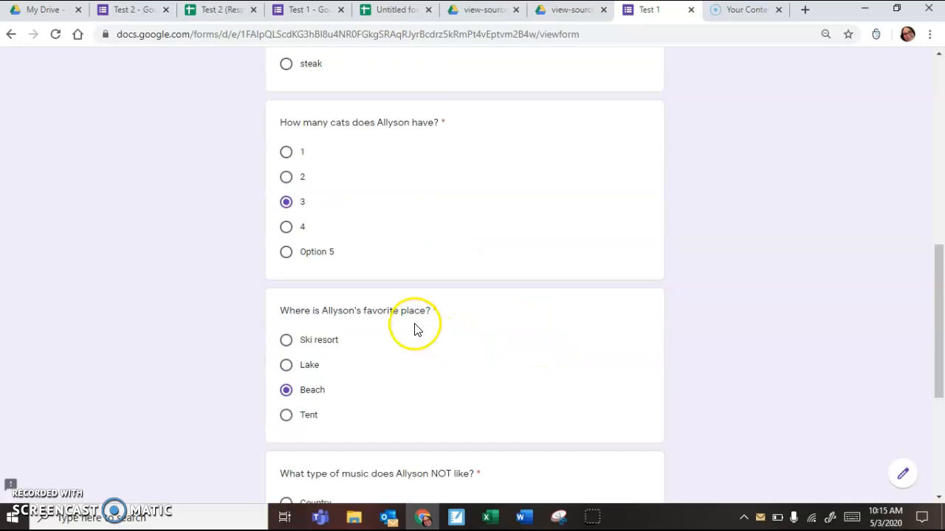
scroll(414, 330, "up", 1)
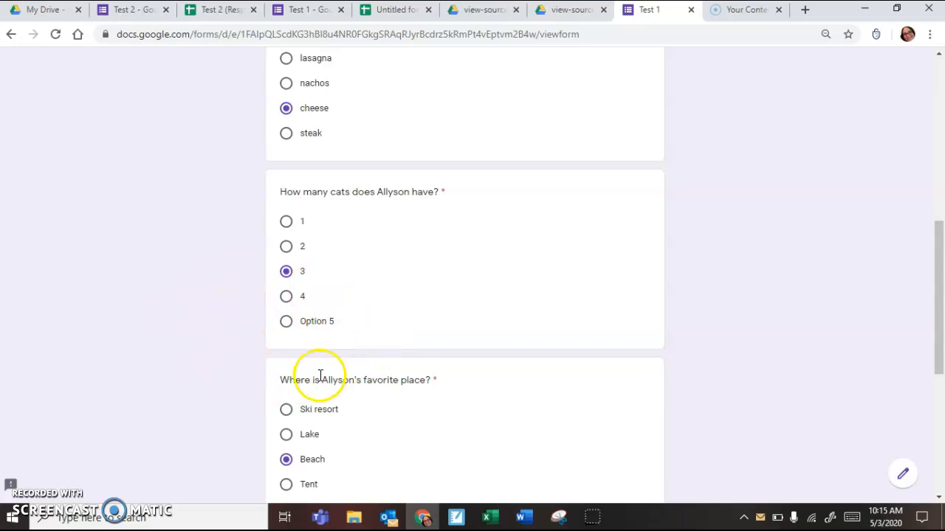
scroll(320, 376, "down", 3)
scroll(392, 391, "down", 2)
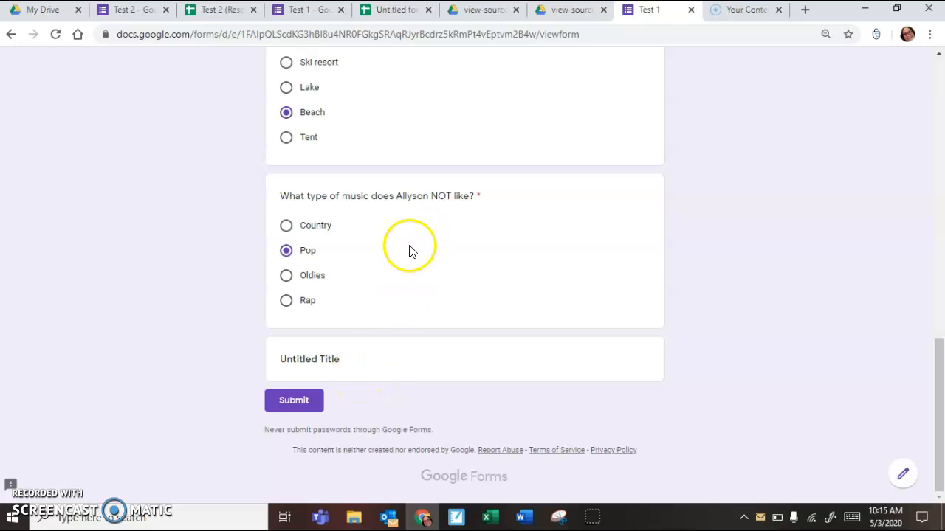
left_click(307, 405)
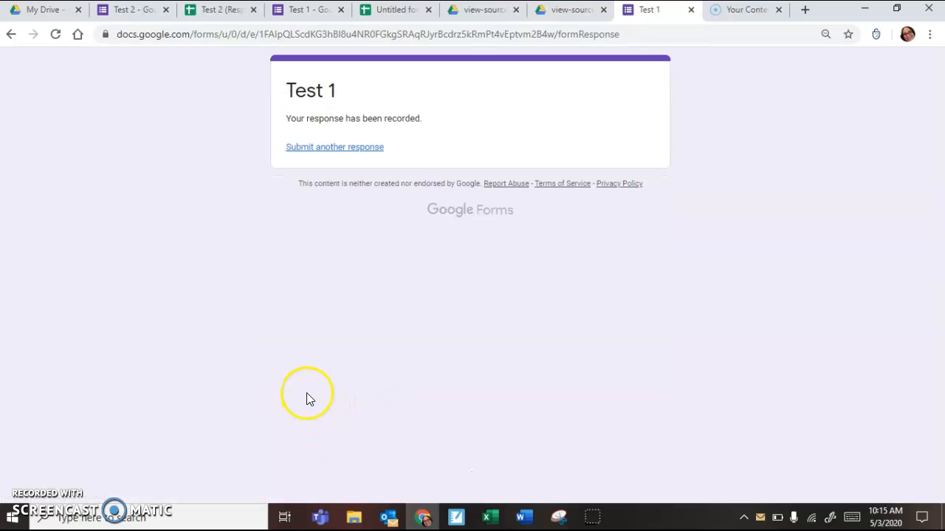
Step: Copy the Untitled form (Responses) spreadsheet to My Drive under the name Copy of Untitled form (Responses)
left_click(401, 12)
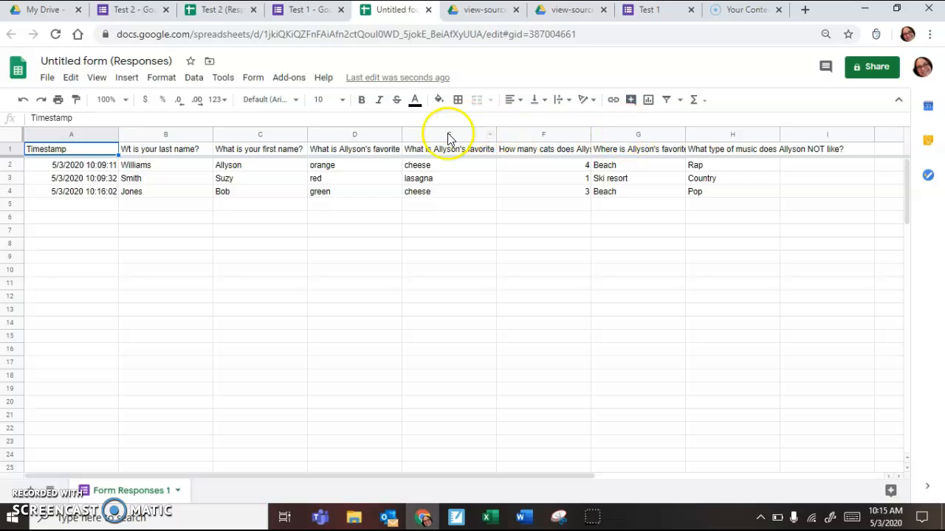
left_click(45, 78)
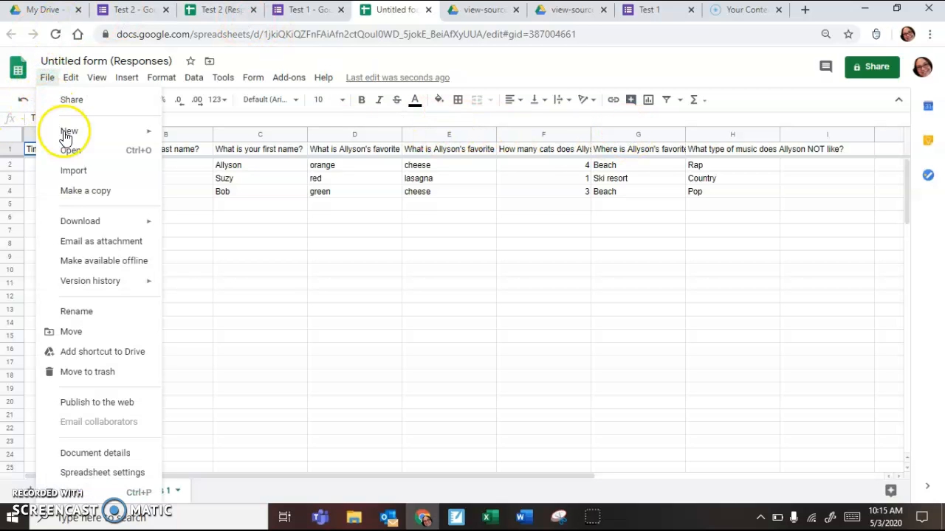
left_click(89, 189)
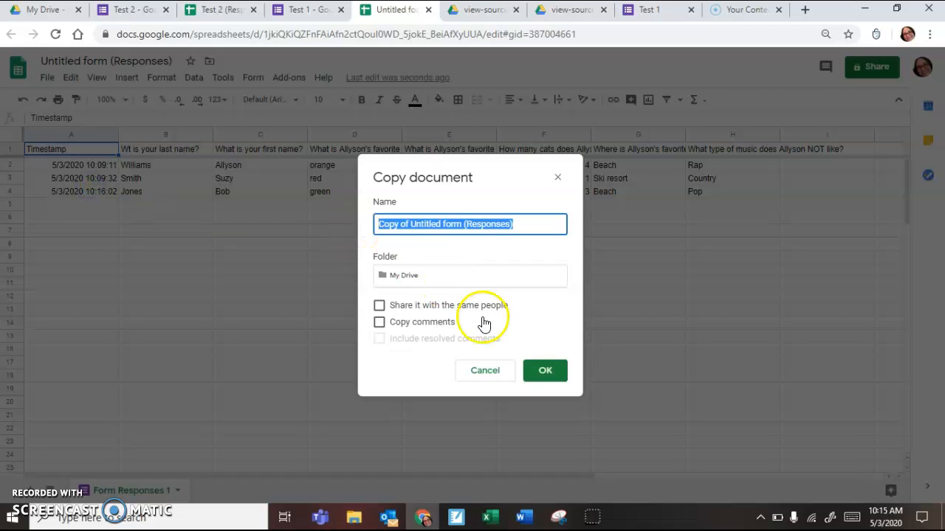
left_click(546, 372)
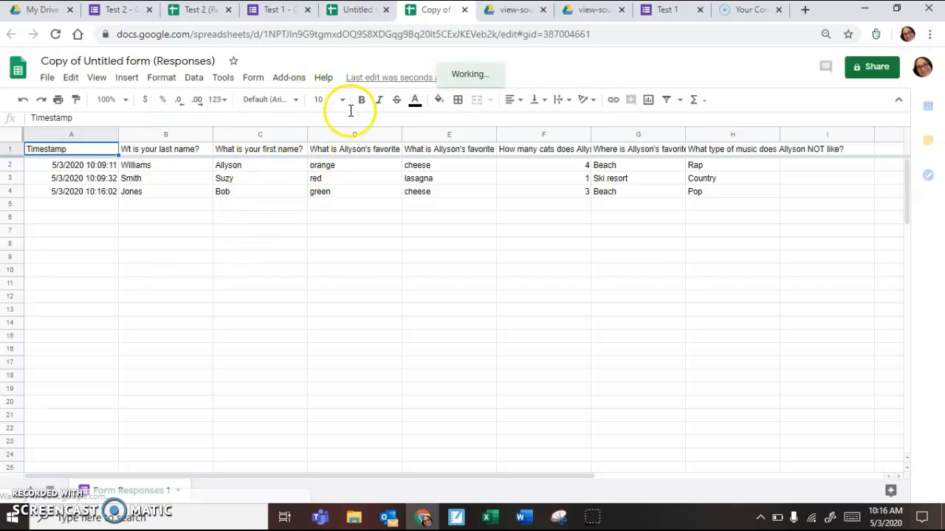
Step: Replace the five question headers in D1 through H1 with the numbers 1, 2, 3, 4 and 5
left_click(369, 155)
type("1")
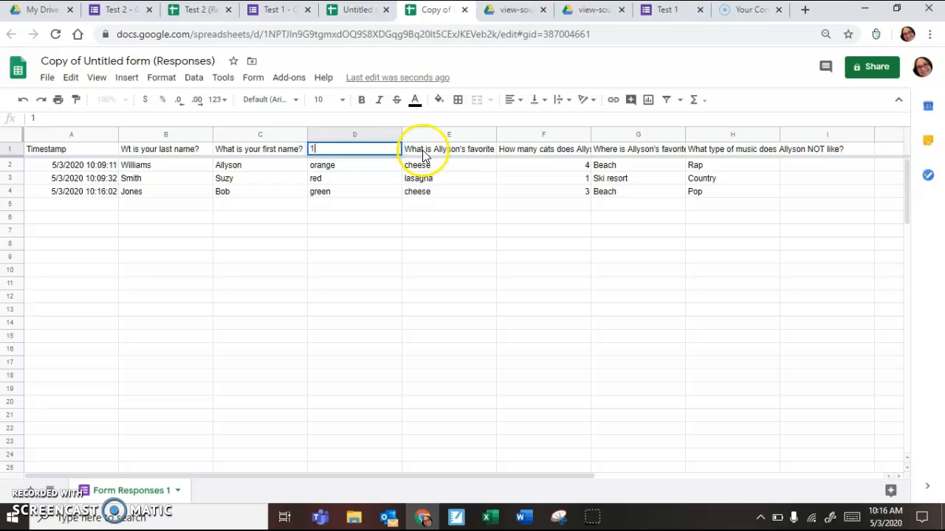
left_click(434, 152)
type("2")
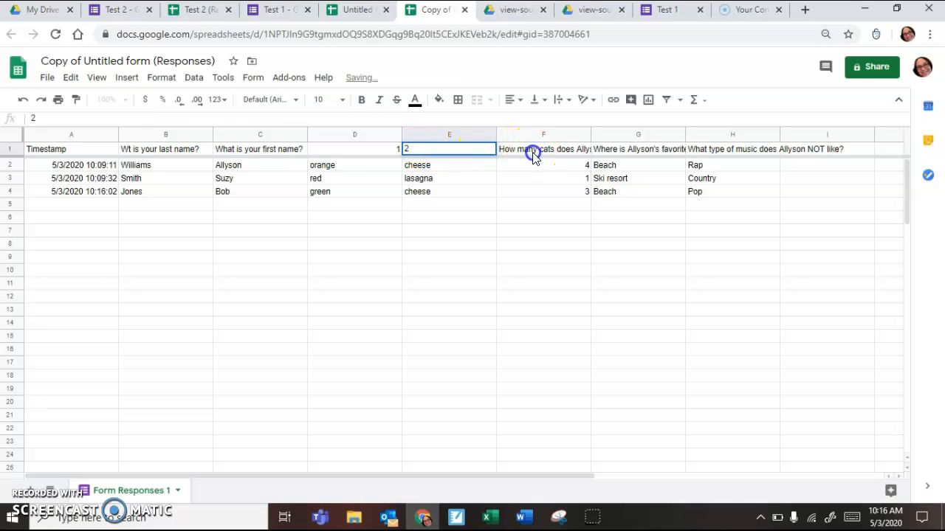
left_click(531, 155)
type("3")
left_click(597, 155)
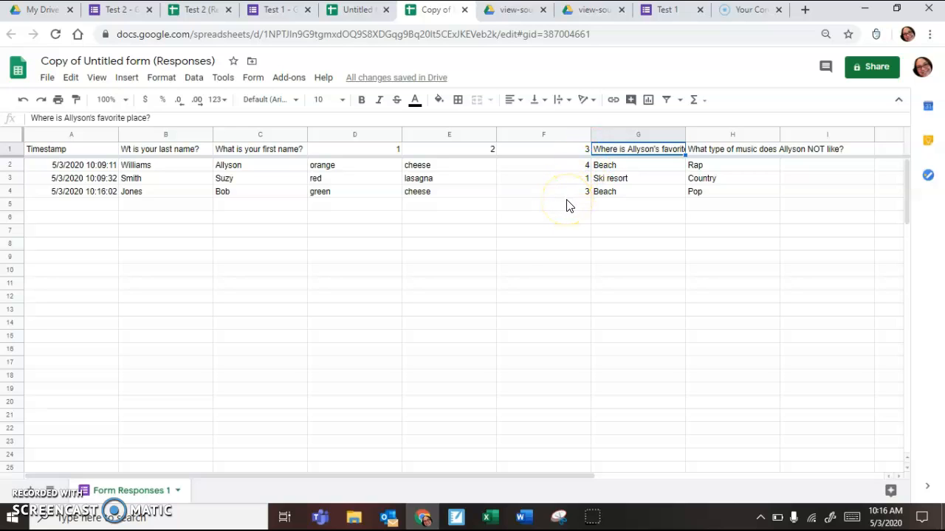
type("4")
left_click(739, 153)
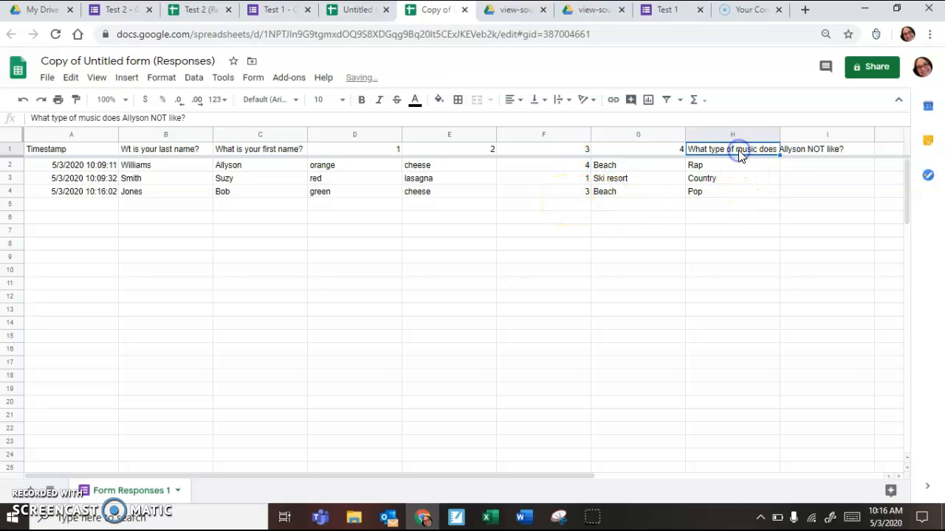
type("5")
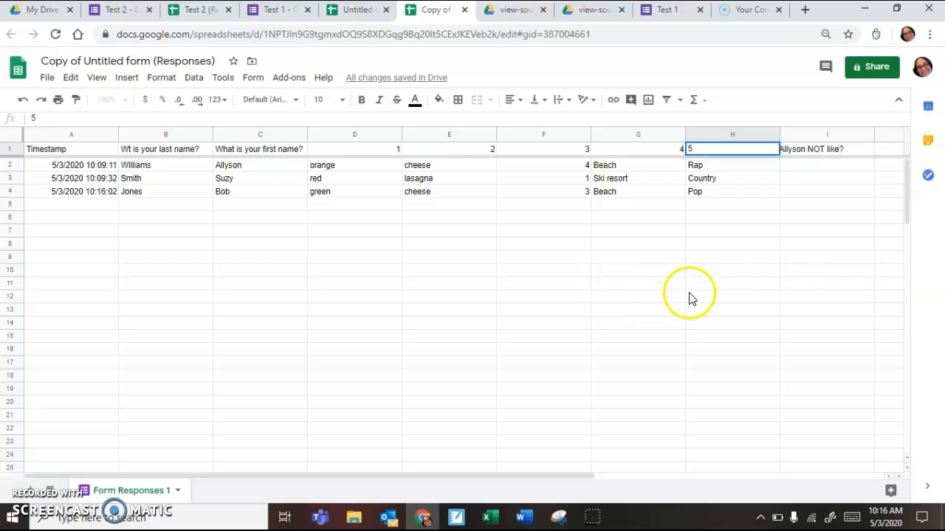
left_click(766, 271)
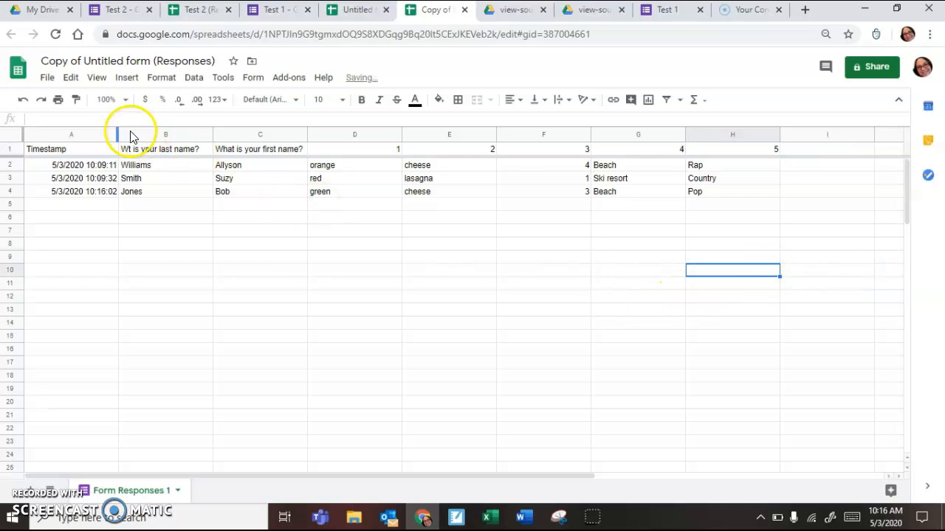
Step: Center-align the contents of the entire sheet horizontally
left_click(12, 138)
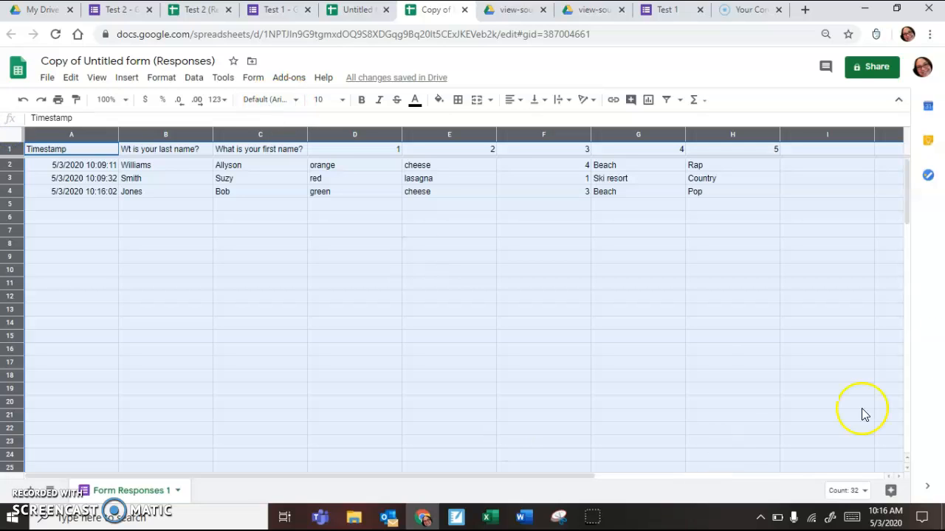
left_click(511, 101)
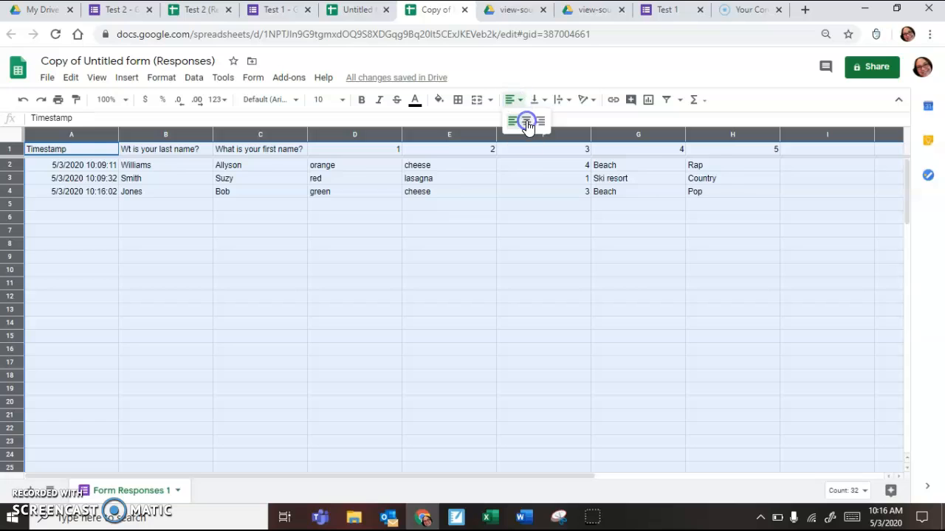
left_click(527, 123)
left_click(459, 288)
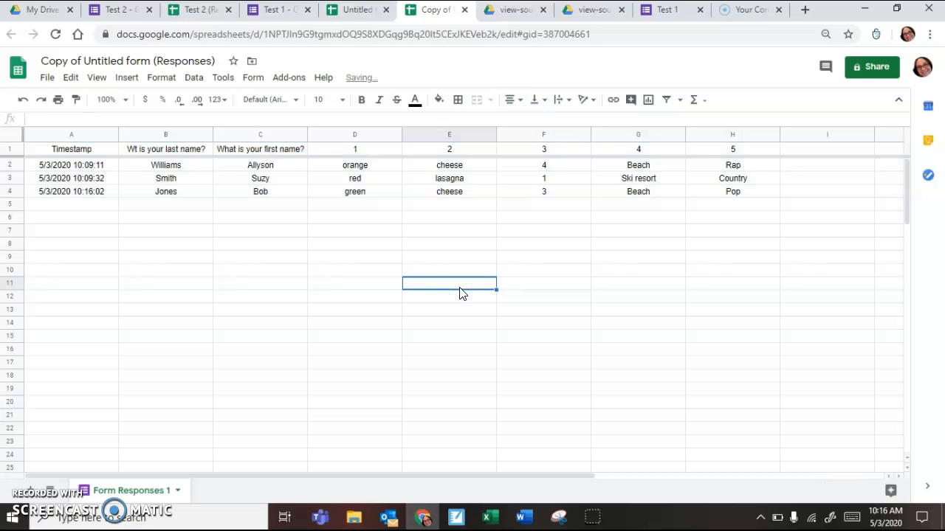
Step: Insert a column between the first name column and question 1, and give it the header Name
left_click(182, 151)
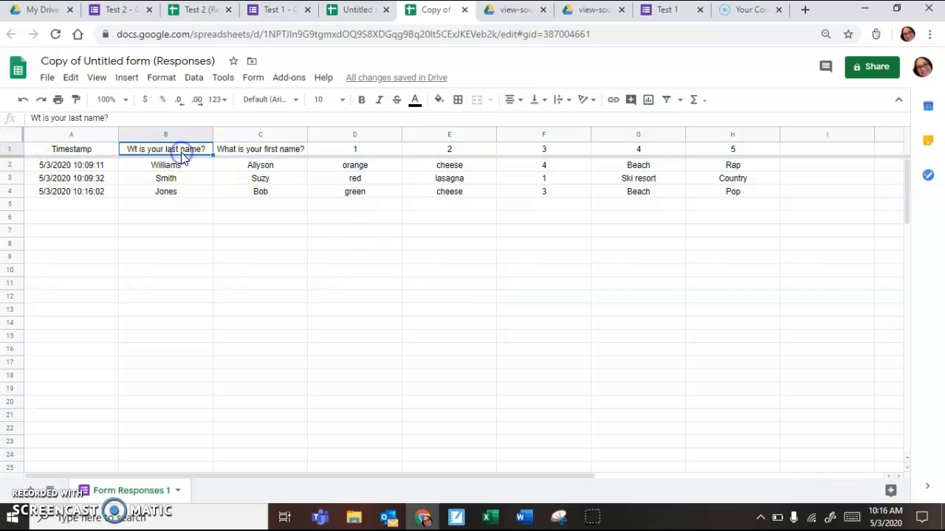
left_click(335, 136)
right_click(335, 135)
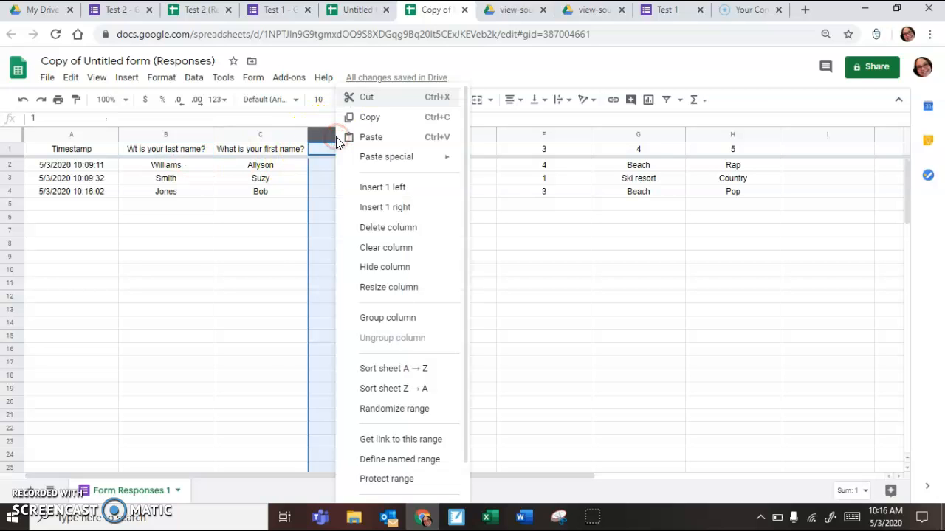
left_click(385, 190)
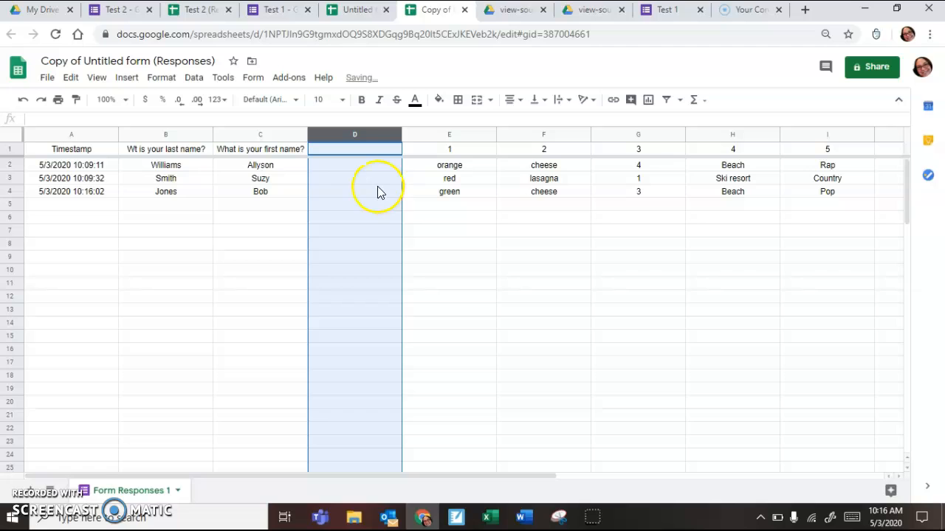
left_click(390, 150)
type("Name")
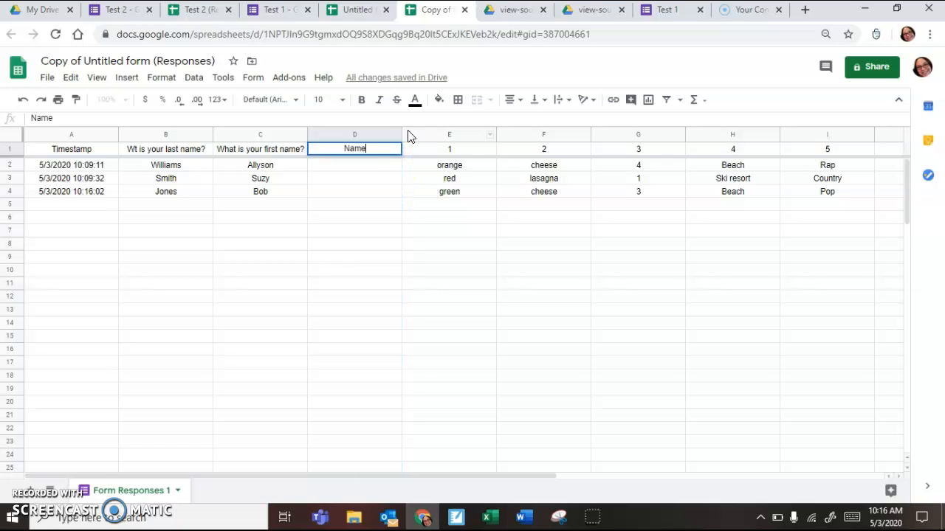
Step: Enter the formula =CONCATENATE(B2,", ",C2) in D2 to join the last and first names
left_click(392, 167)
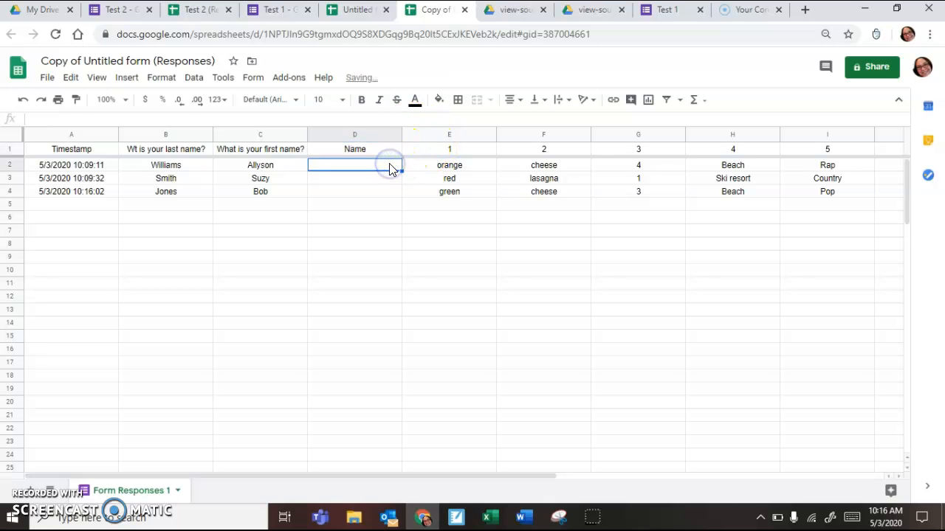
type("=con")
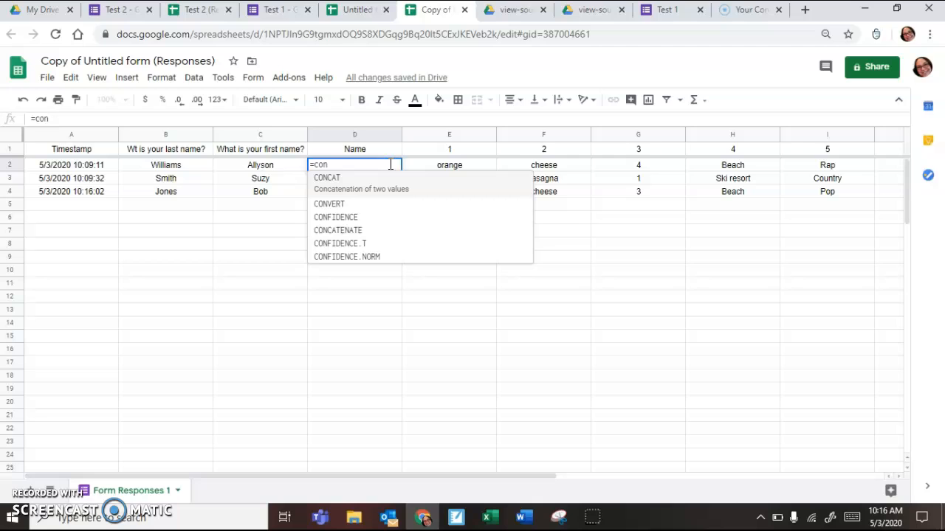
type("c")
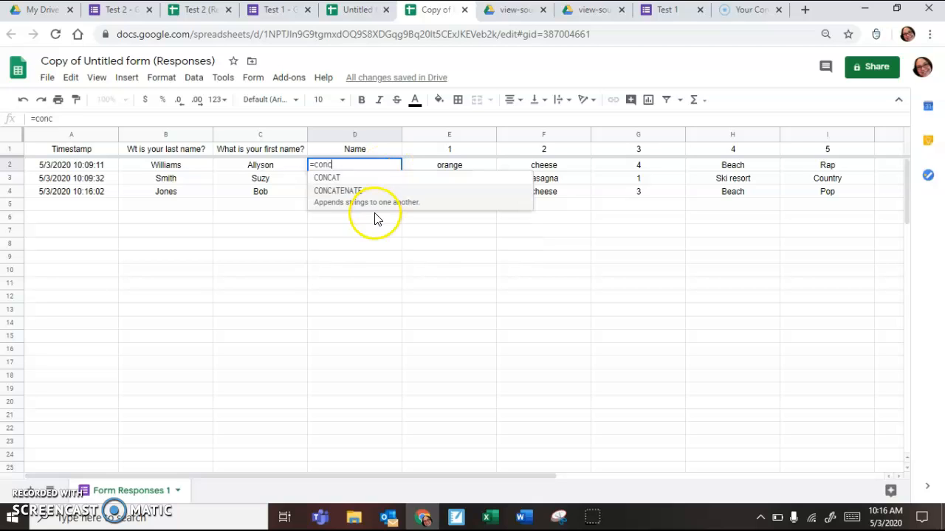
left_click(360, 188)
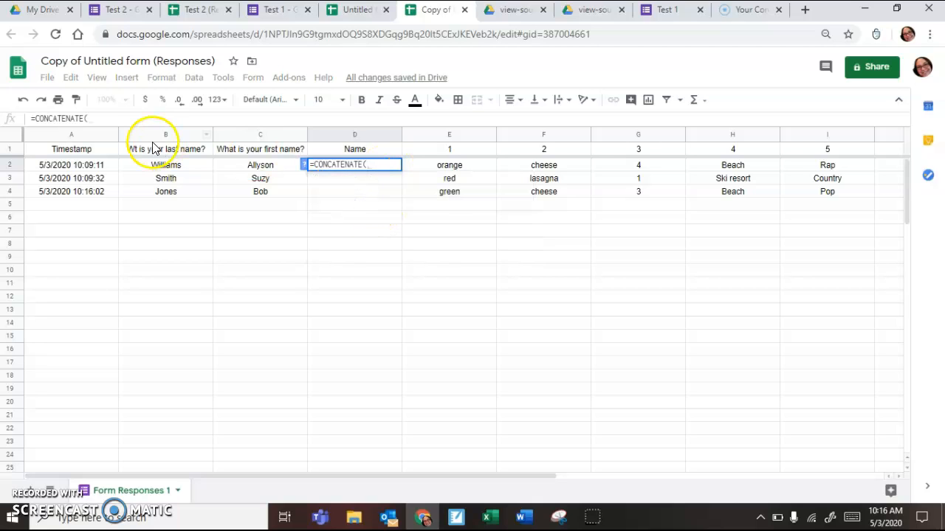
left_click(184, 172)
type(",")
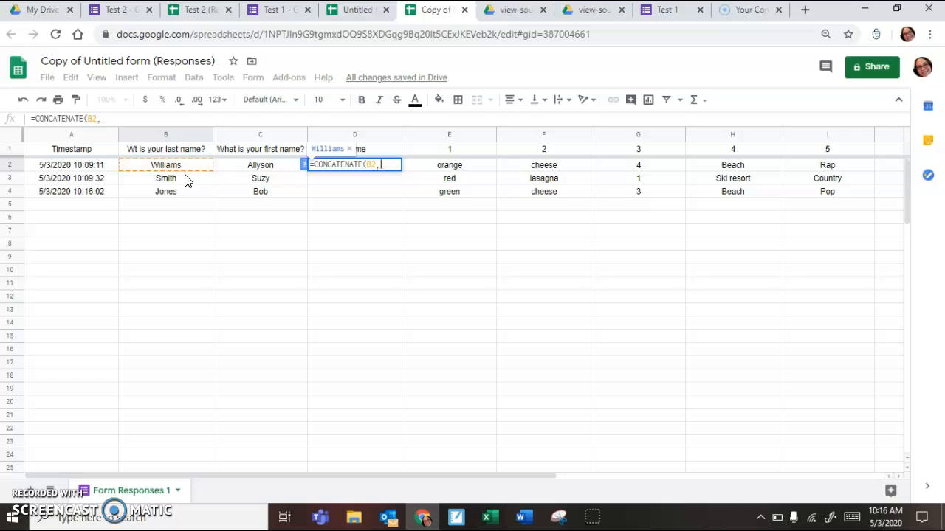
type("\", \"")
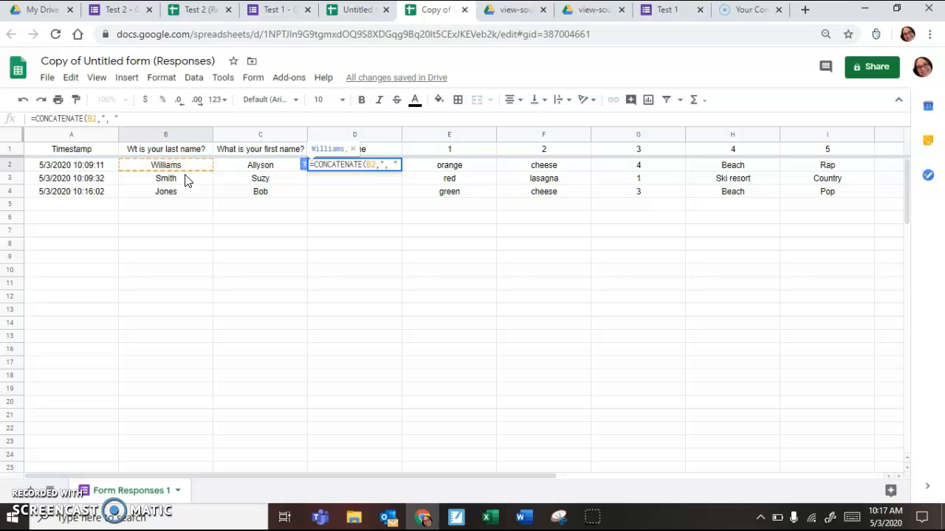
type(", \",")
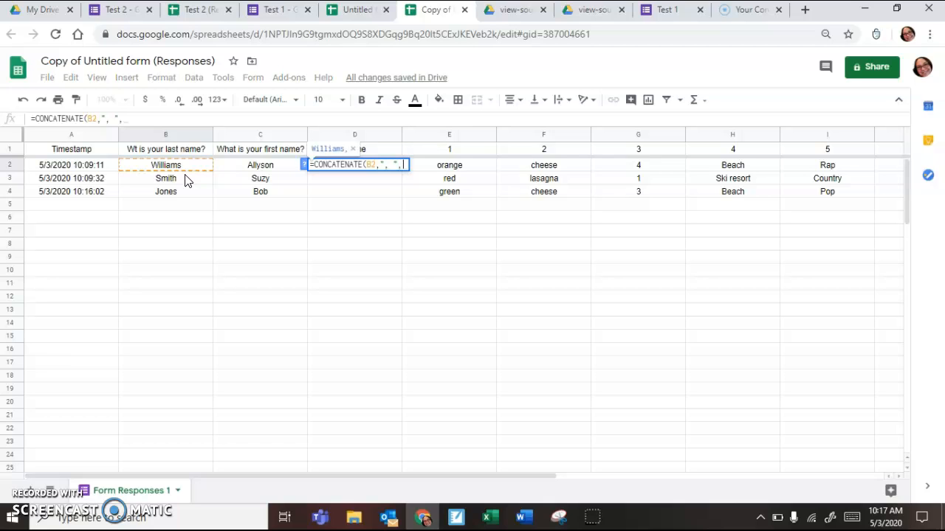
left_click(260, 167)
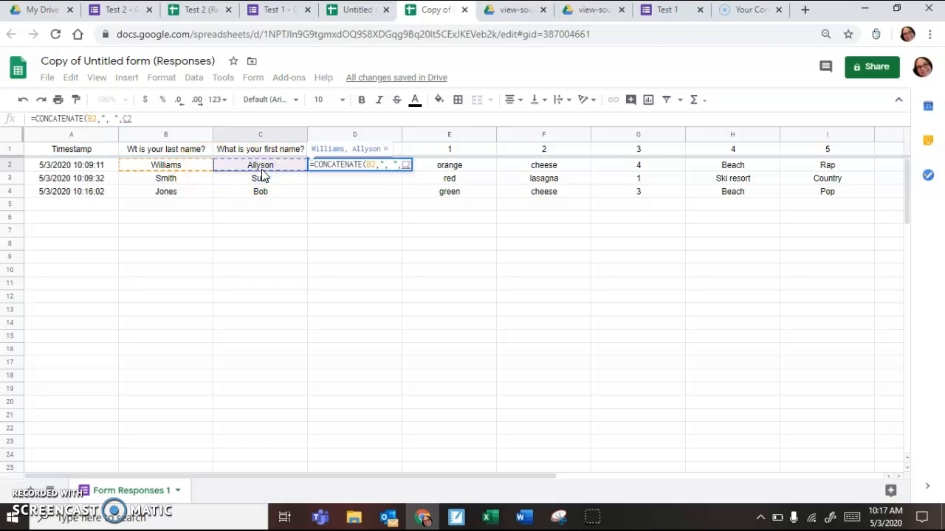
type(")")
key("Return")
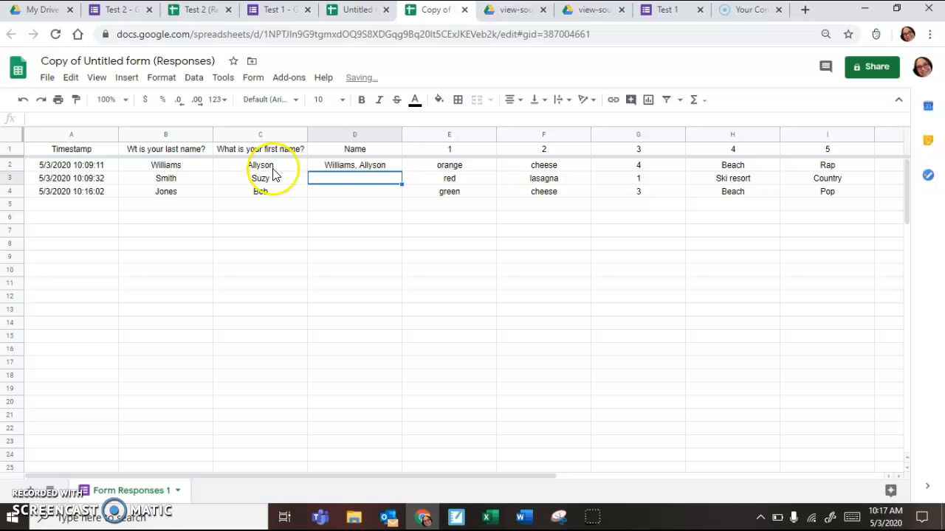
Step: Copy the name formula from D2 into D3 and D4
left_click(334, 169)
key("ctrl+c")
left_click(343, 180)
left_click(343, 193, "shift")
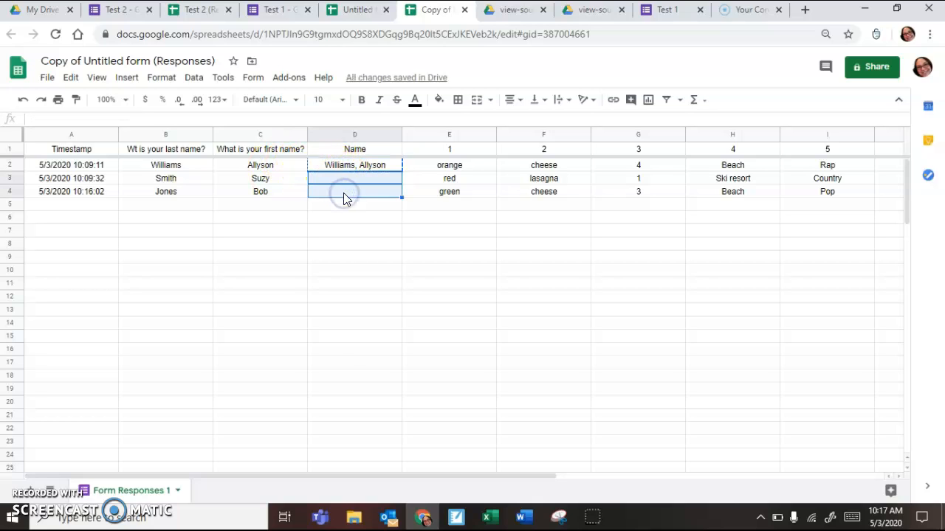
key("ctrl+v")
left_click(344, 296)
Step: Replace the formulas in D2 through D4 with their values only
left_click_drag(355, 165, 368, 190)
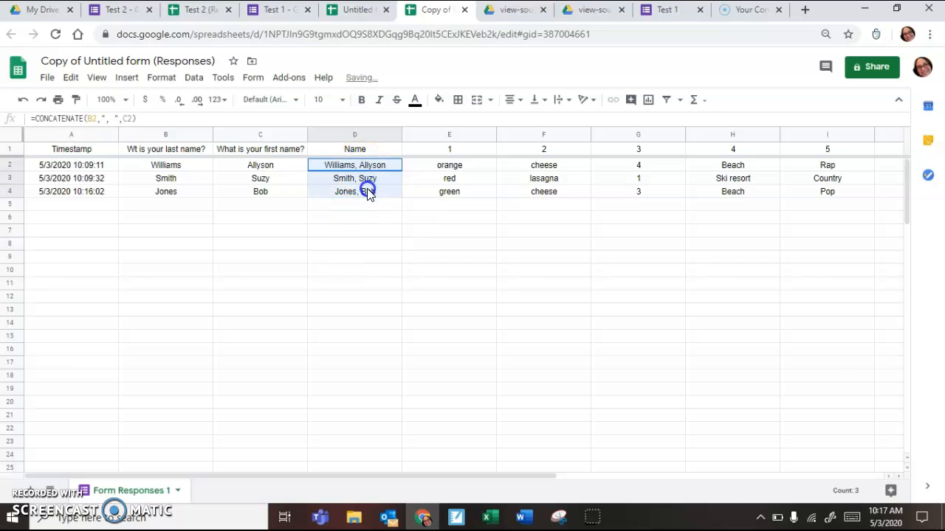
key("ctrl+c")
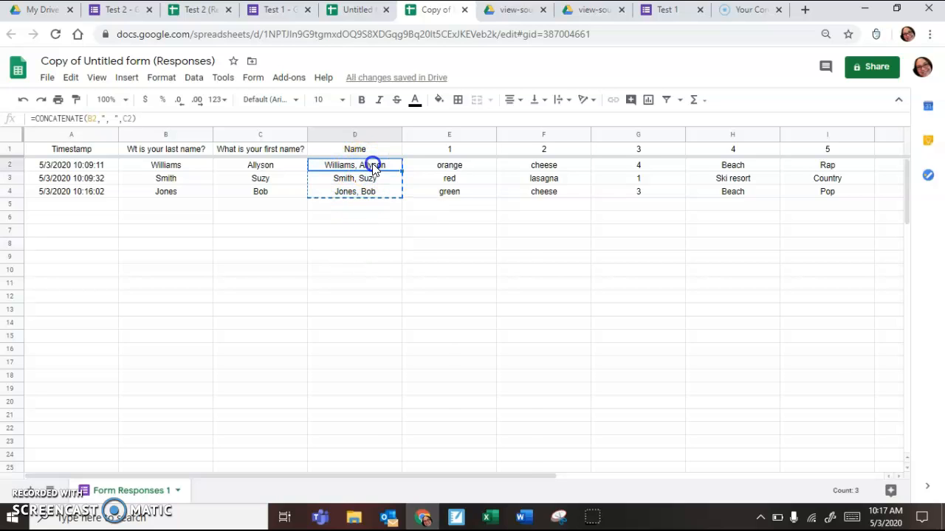
right_click(373, 169)
left_click(412, 161)
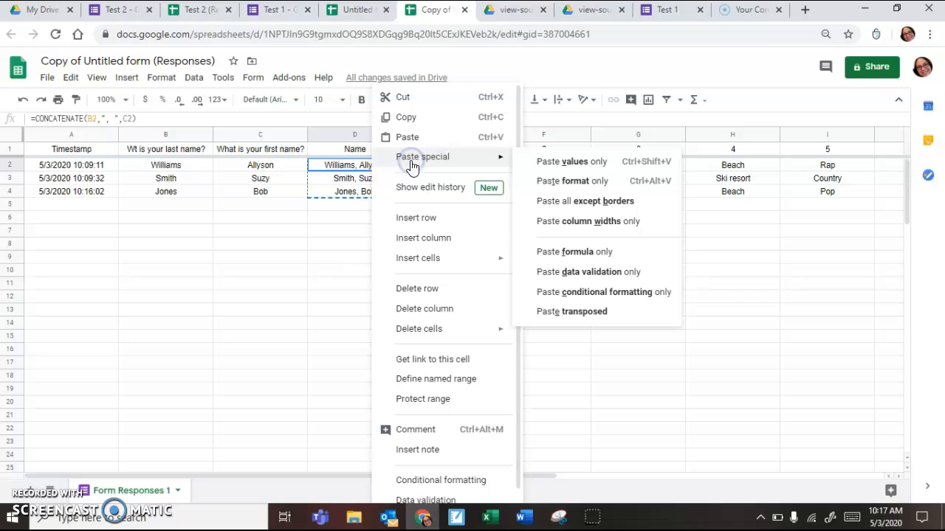
left_click(554, 161)
left_click(379, 269)
Step: Try to delete the last name and first name columns, B and C
left_click_drag(158, 134, 233, 140)
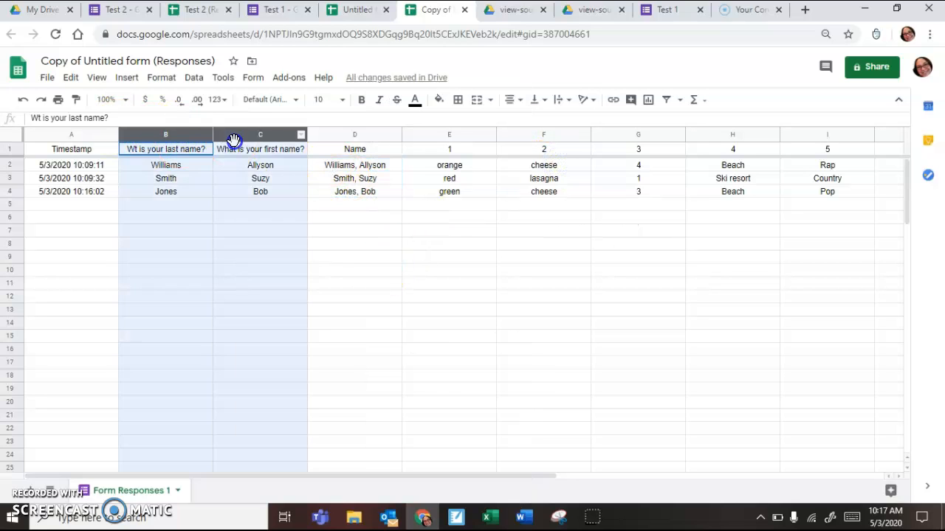
right_click(259, 136)
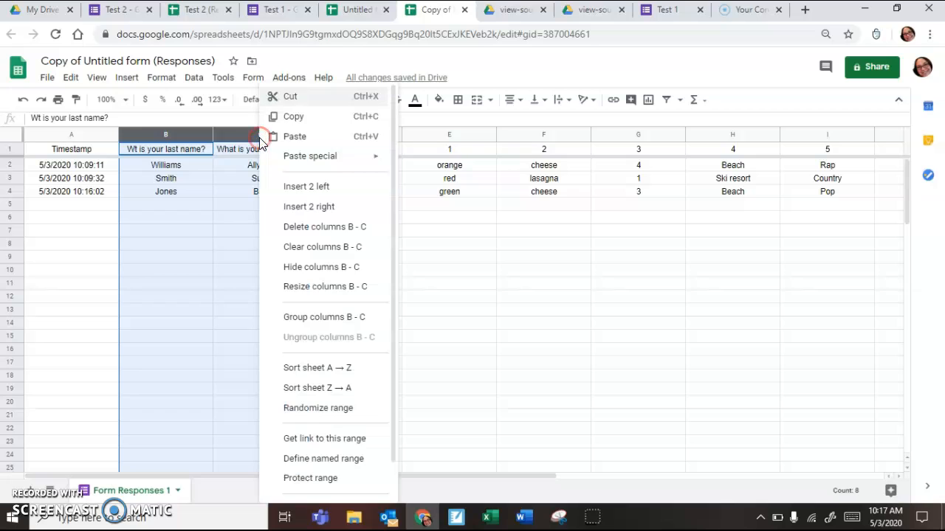
left_click(320, 227)
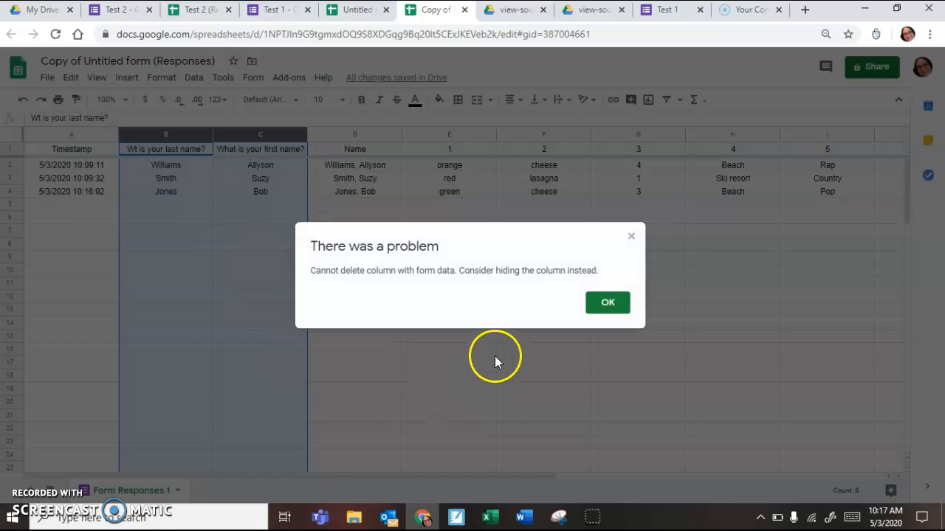
left_click(608, 302)
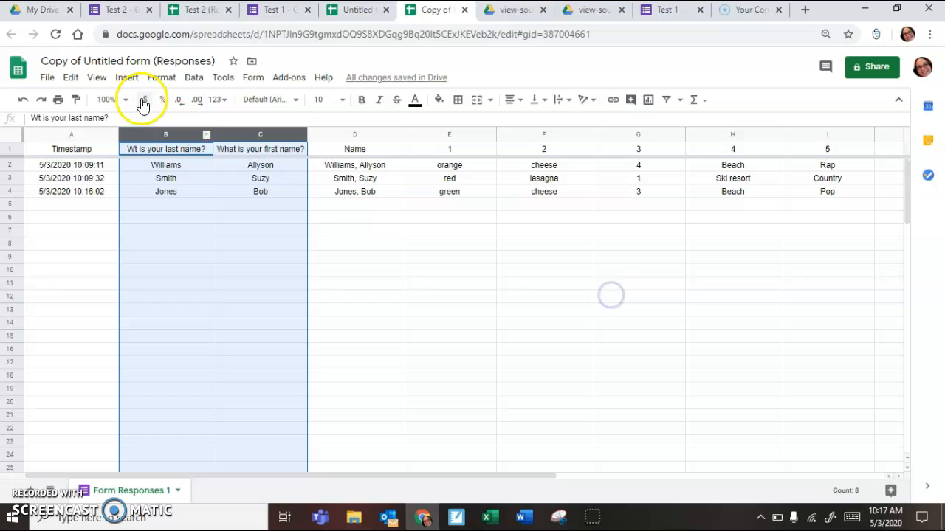
Step: Hide the last name and first name columns, B and C
right_click(165, 144)
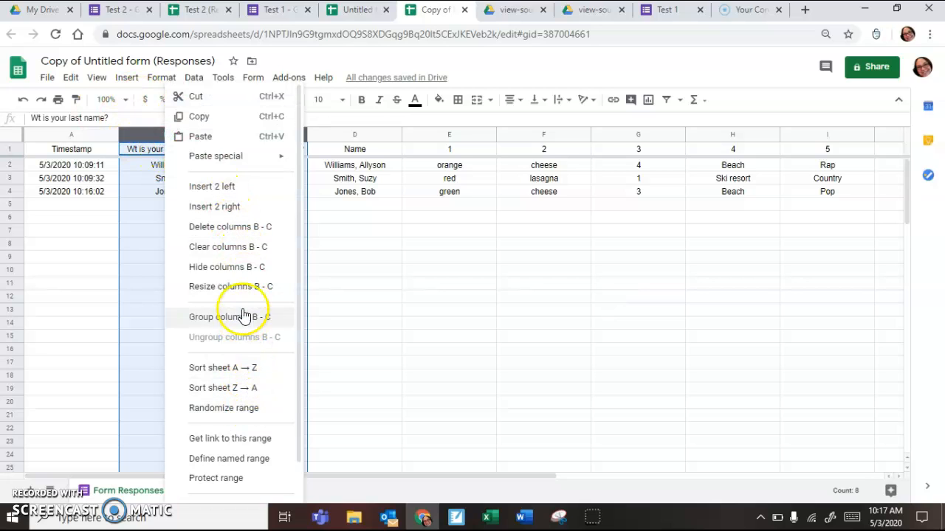
left_click(246, 269)
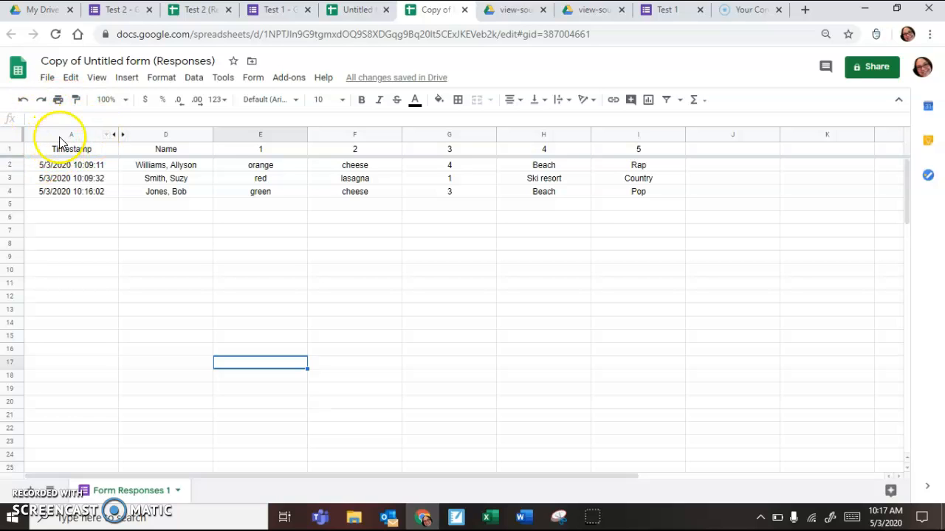
Step: Create a filter across columns A through I, from Timestamp to question 5
left_click_drag(68, 135, 635, 158)
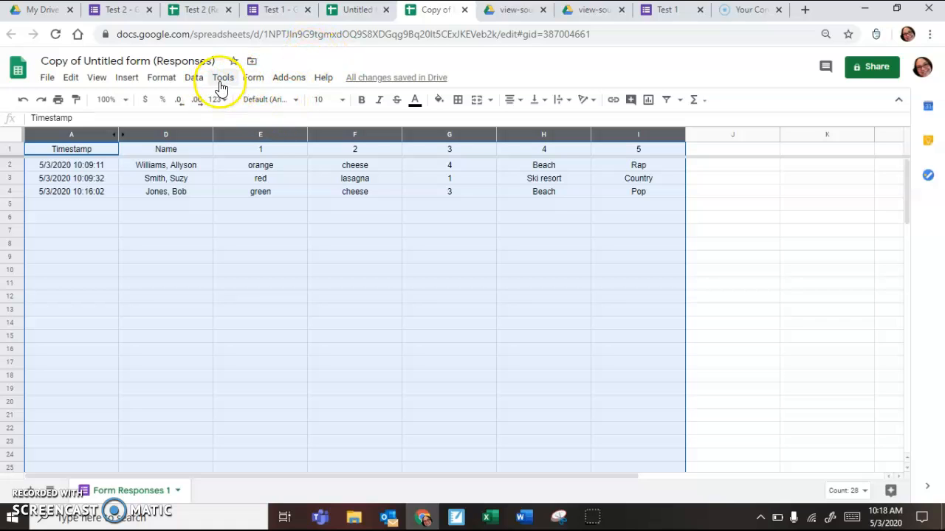
left_click(195, 79)
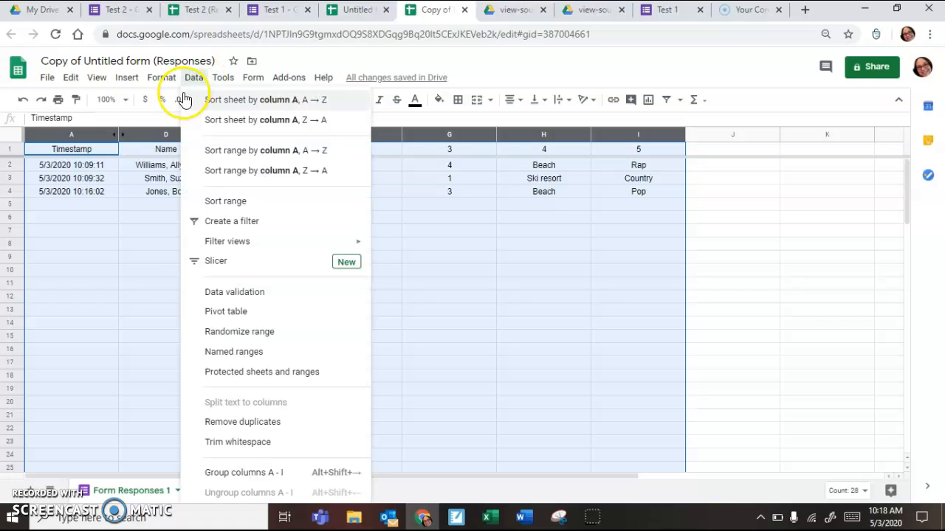
left_click(249, 218)
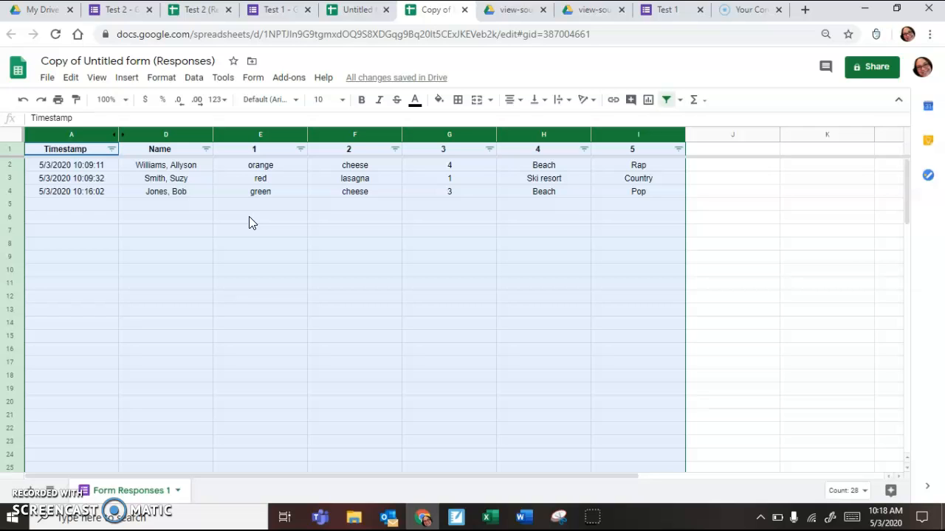
Step: Filter question 1 by value to exclude the orange responses
left_click(281, 212)
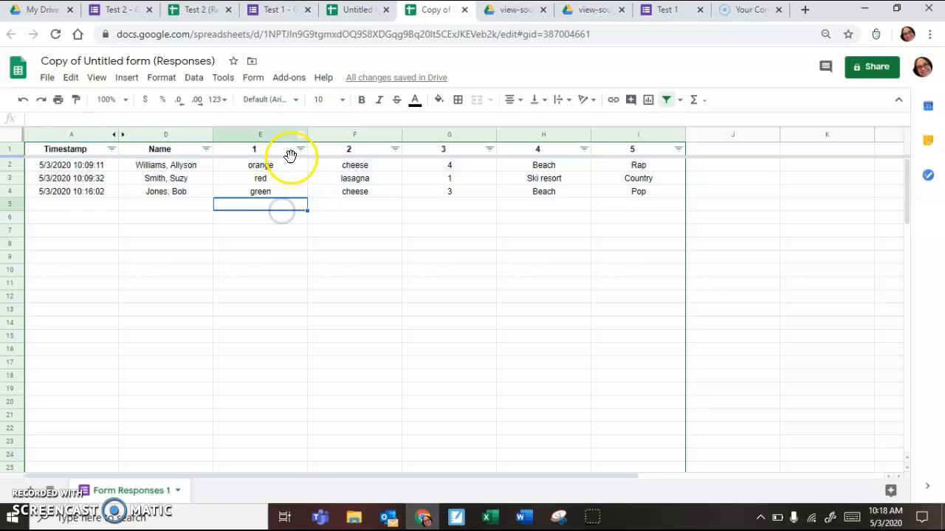
left_click(300, 149)
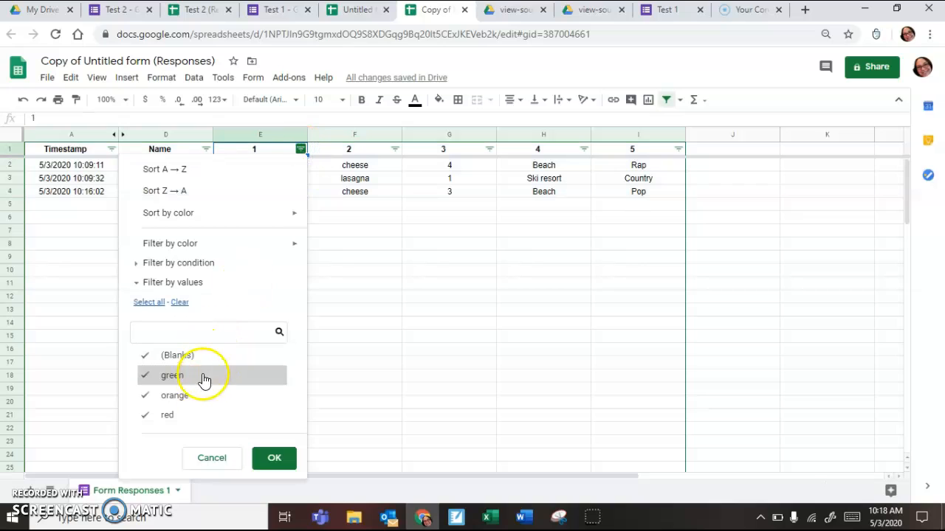
left_click(164, 405)
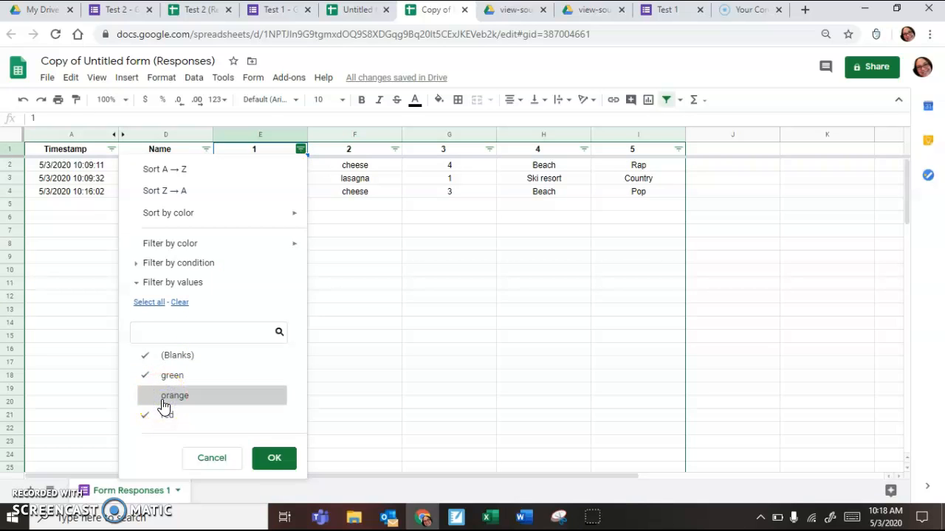
left_click(270, 458)
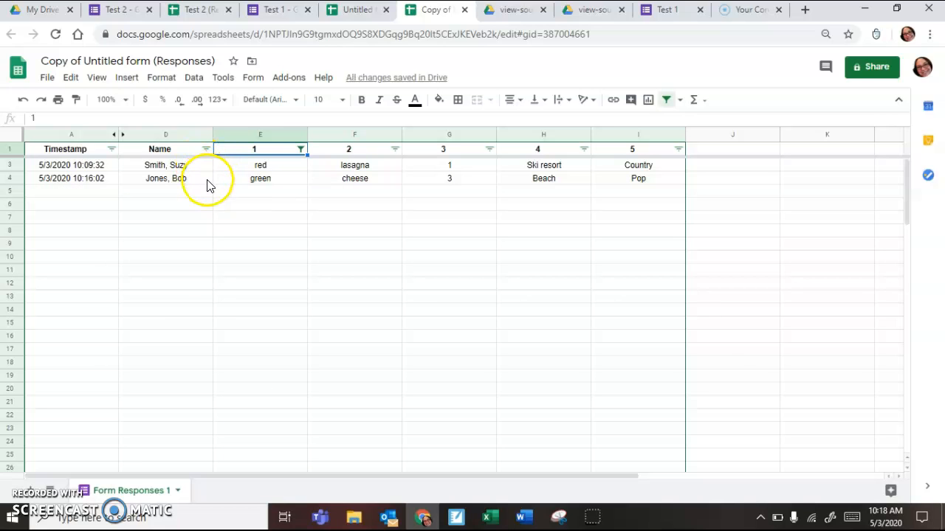
Step: Reselect every value in question 1's filter to bring back the excluded orange response
left_click(300, 150)
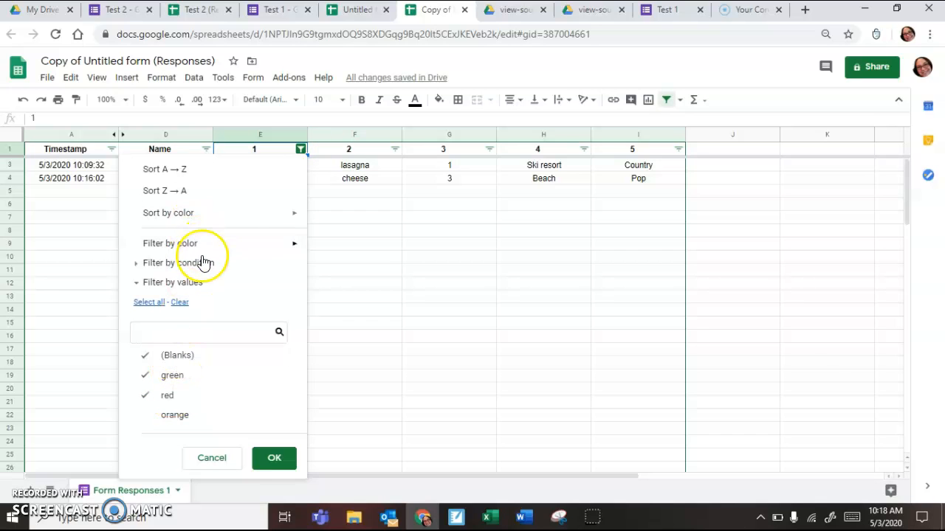
left_click(148, 301)
left_click(277, 456)
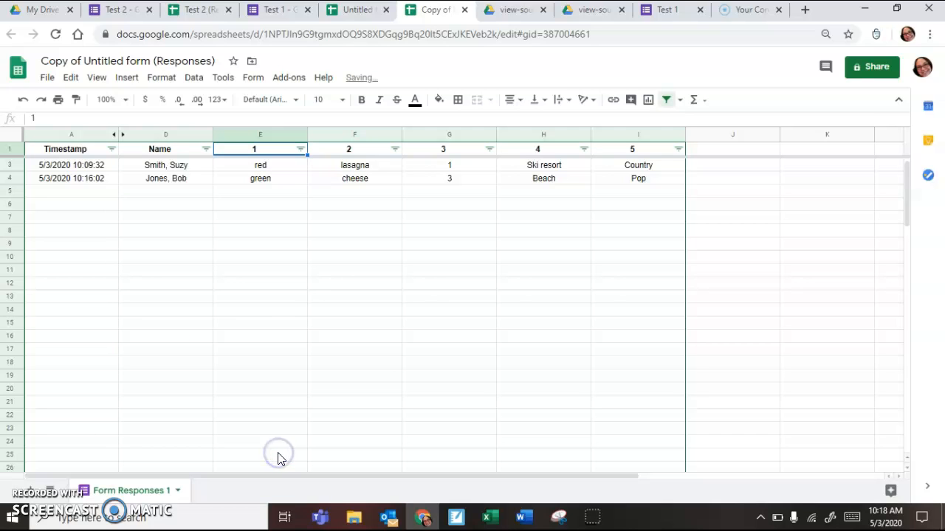
Step: Clear all selected values in question 1's filter and apply it
left_click(300, 151)
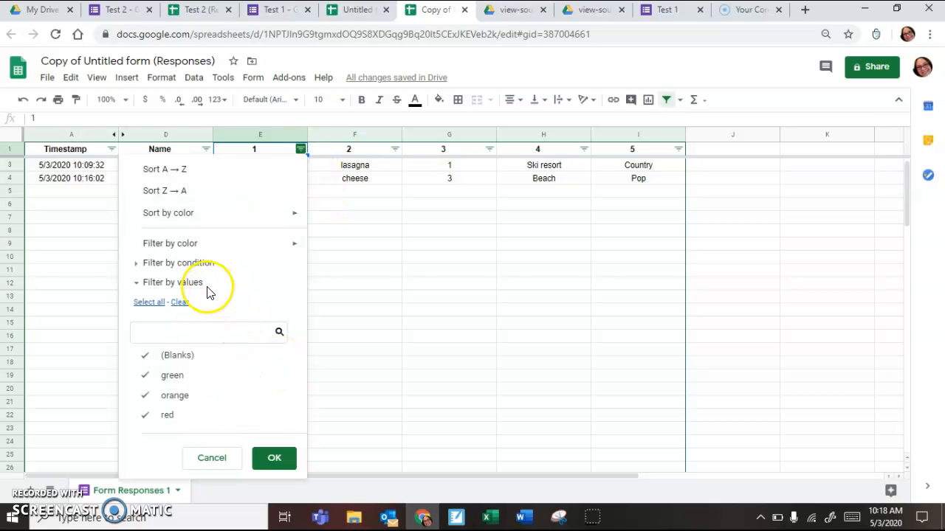
left_click(180, 302)
left_click(270, 453)
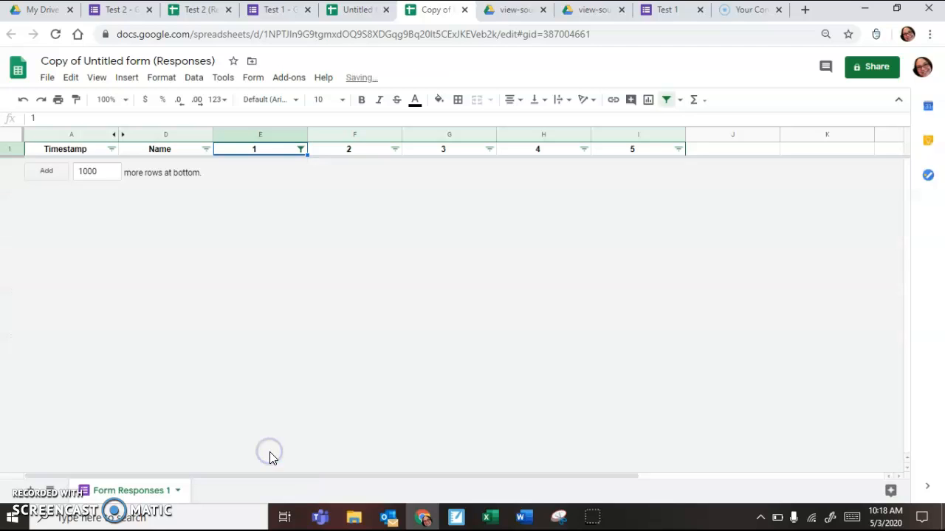
Step: Select all values again in question 1's filter to show every response row
left_click(300, 150)
left_click(148, 302)
left_click(273, 459)
left_click(506, 473)
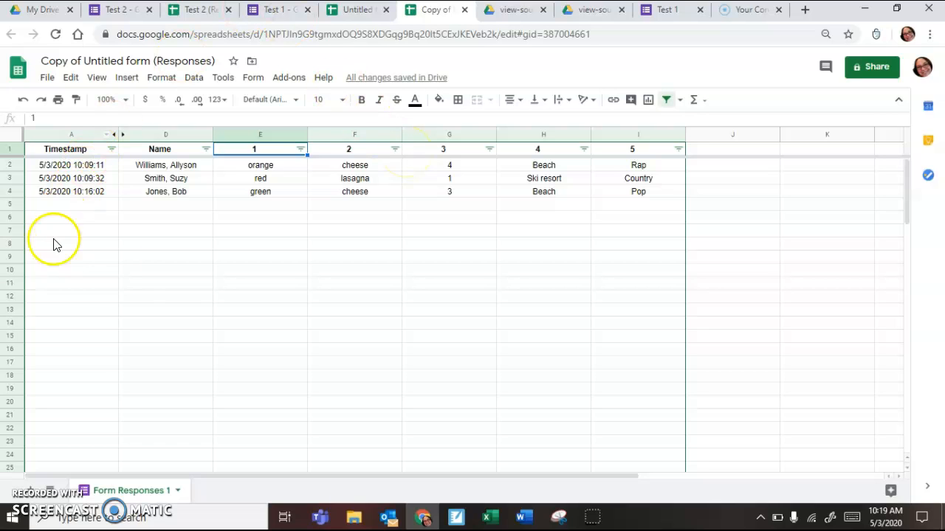
Step: Insert a blank row above row 3, between the first and second responses
left_click(184, 273)
left_click(10, 179)
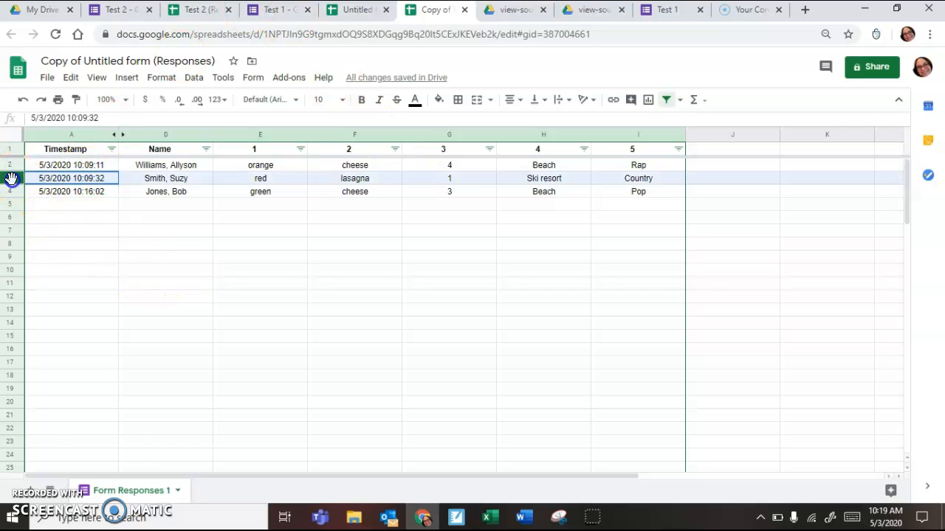
right_click(10, 179)
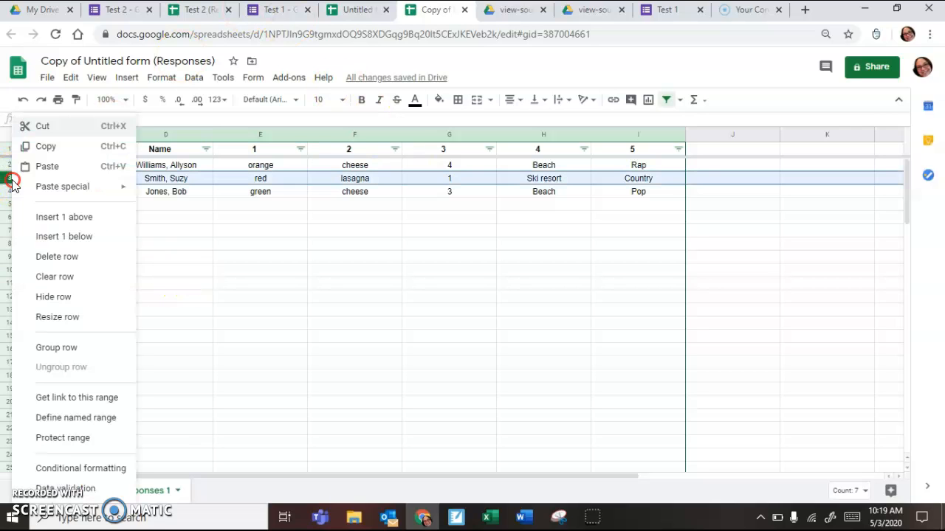
left_click(50, 220)
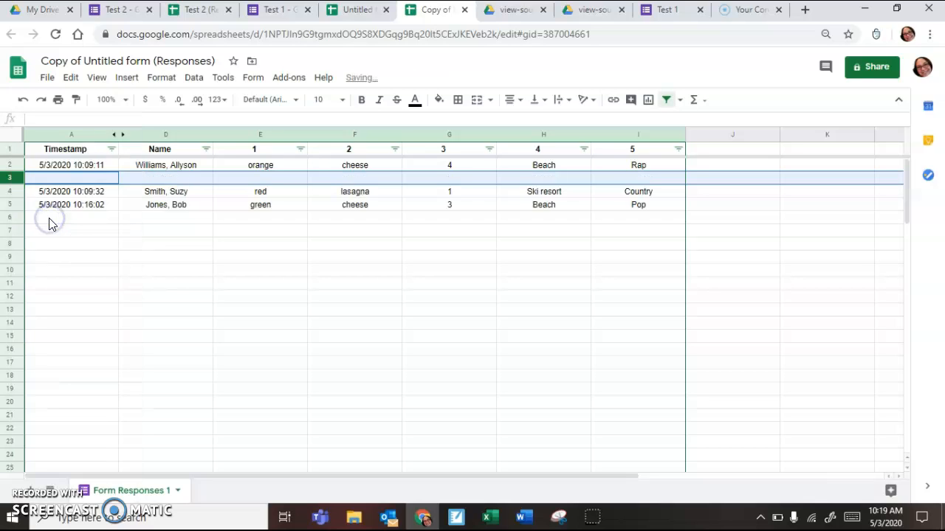
Step: Insert a blank row above row 5, between the second and third responses
left_click(11, 204)
right_click(11, 204)
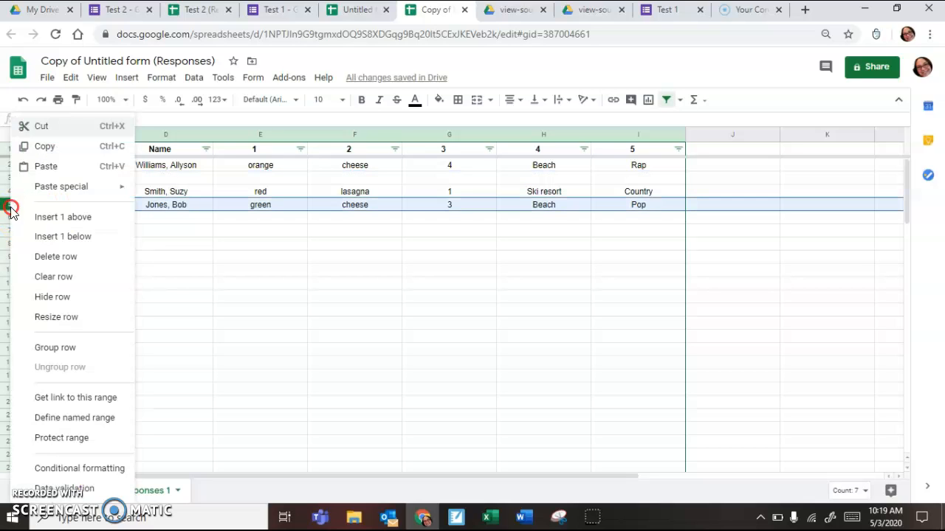
left_click(65, 219)
left_click(334, 317)
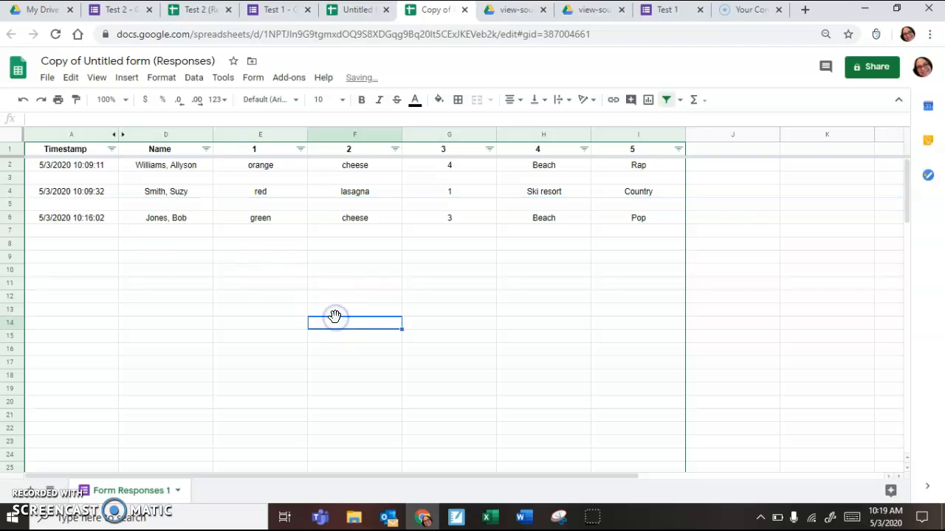
left_click(280, 183)
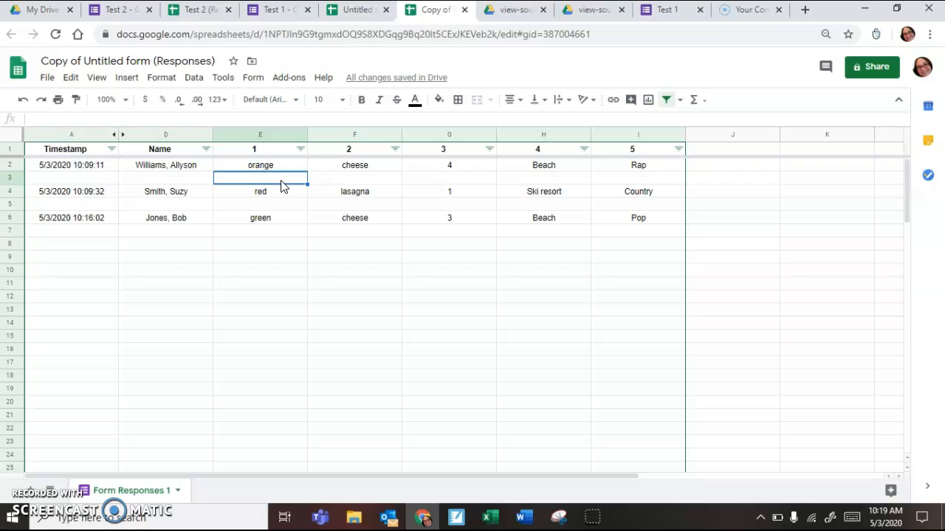
type("=if(")
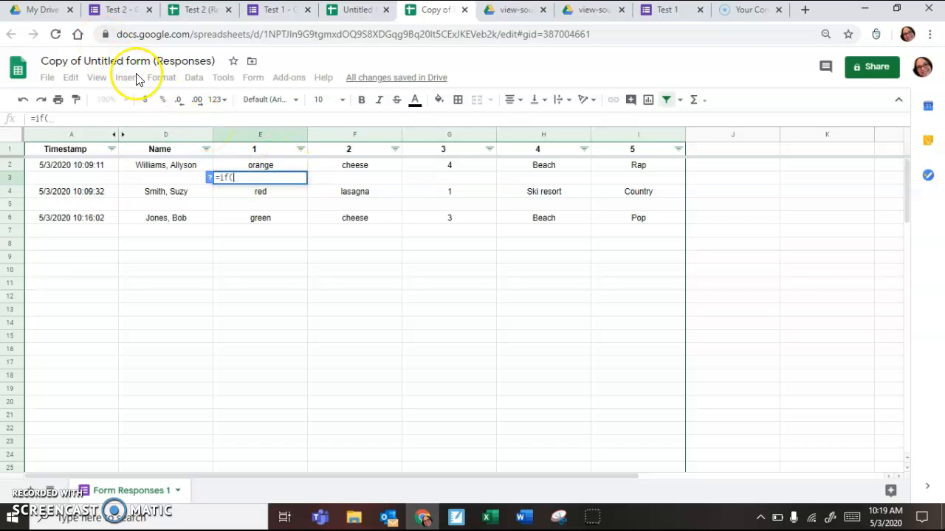
key("Escape")
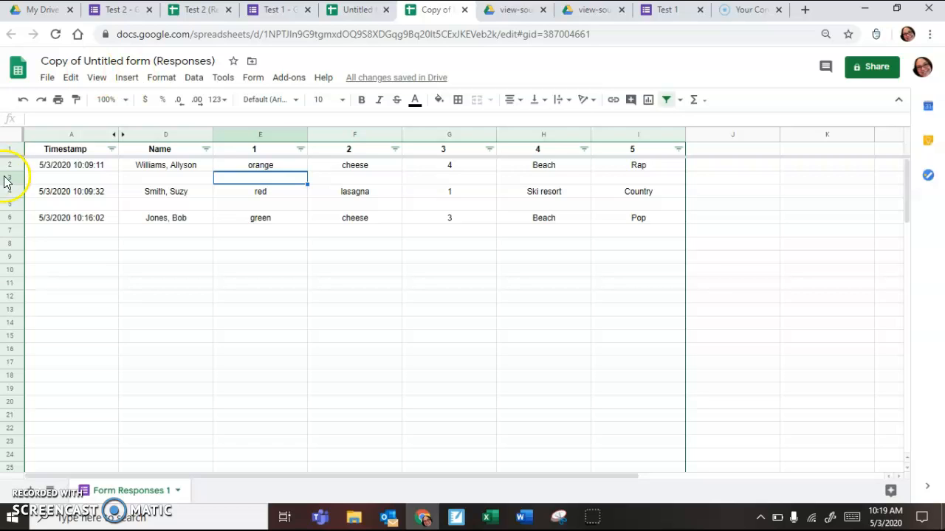
Step: Insert a blank row above the header row for the answer key
left_click(13, 150)
right_click(13, 151)
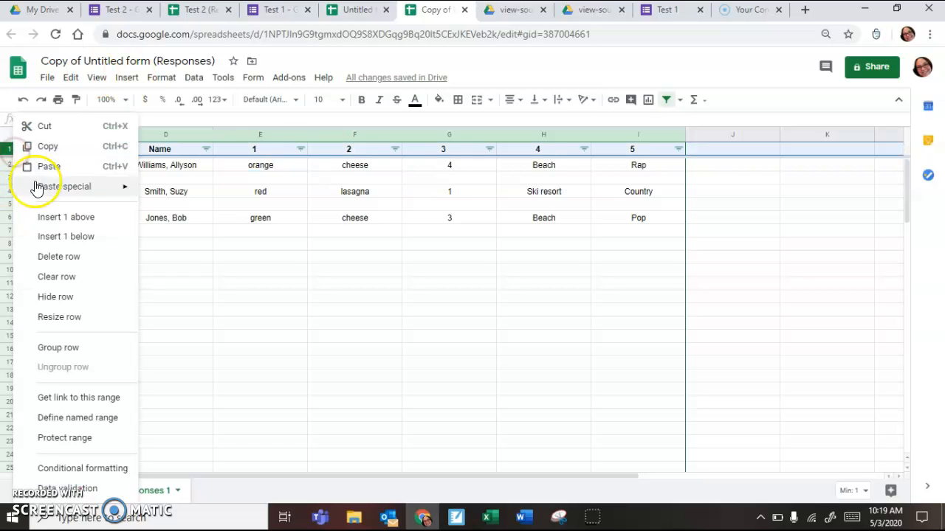
left_click(46, 220)
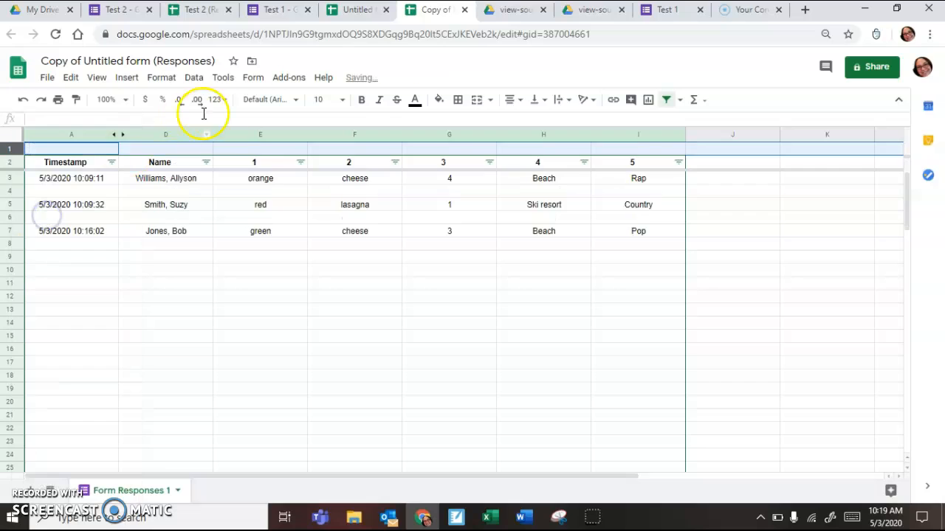
Step: Enter the answer key in E1 through I1: orange, cheese, 4, Beach and Rap
left_click(239, 150)
type("orang")
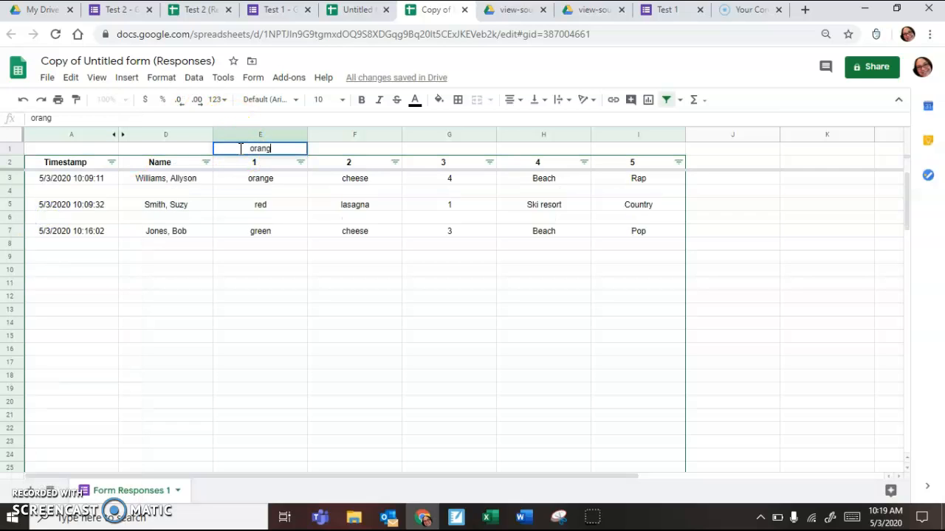
key("Tab")
type("cheese")
key("Tab")
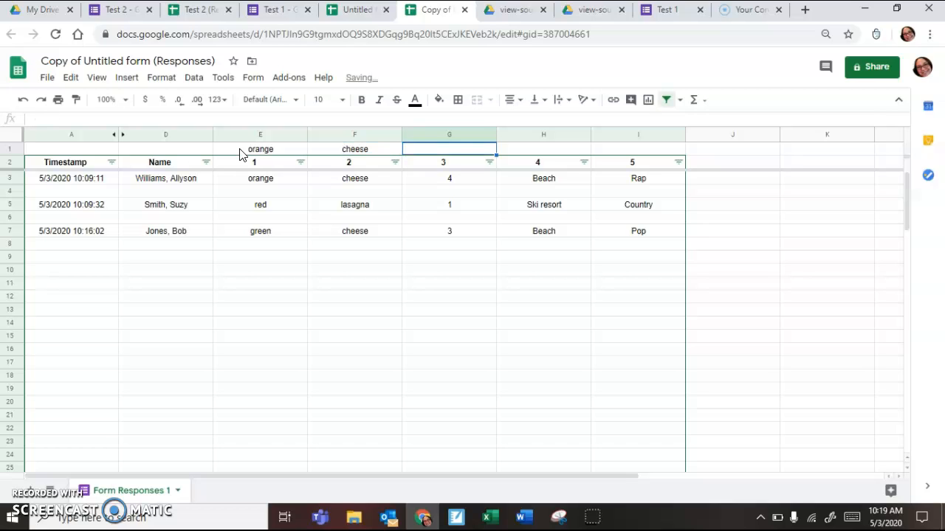
type("4")
key("Tab")
type("b")
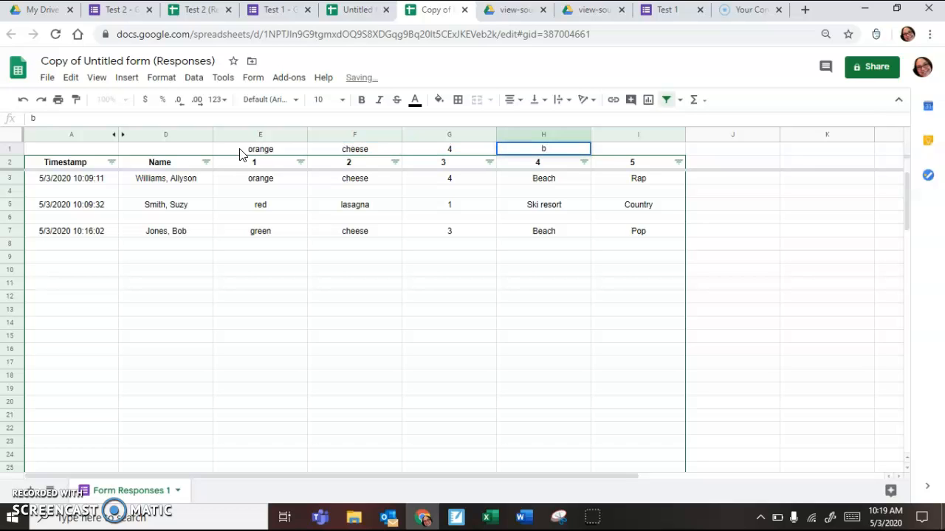
type("Beach")
key("Tab")
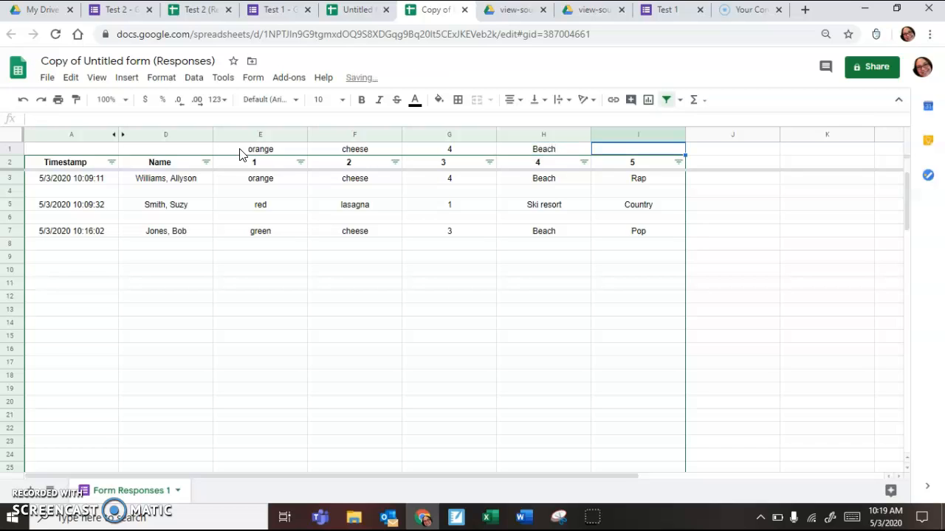
type("Rap")
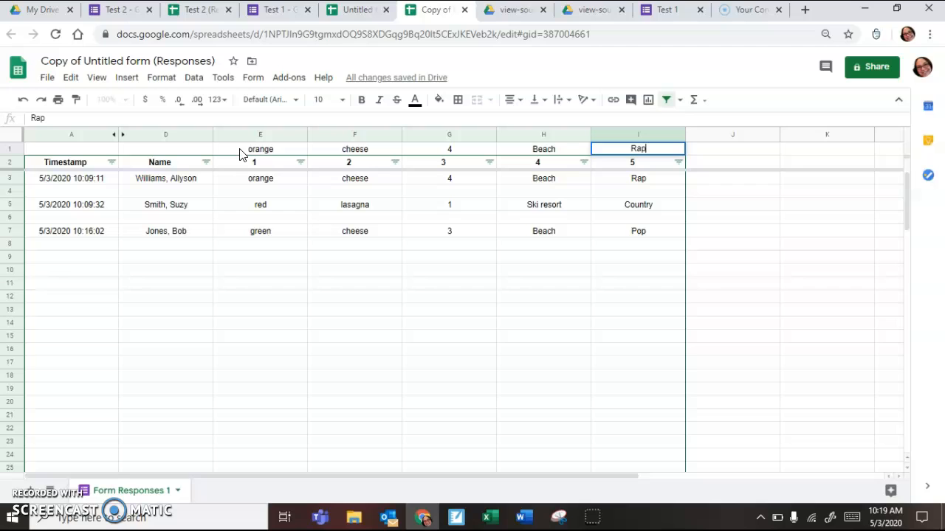
Step: Enter the scoring formula =if(E3=E1,"1","0") in E4 to compare the first response with the answer key
left_click(262, 192)
type("=")
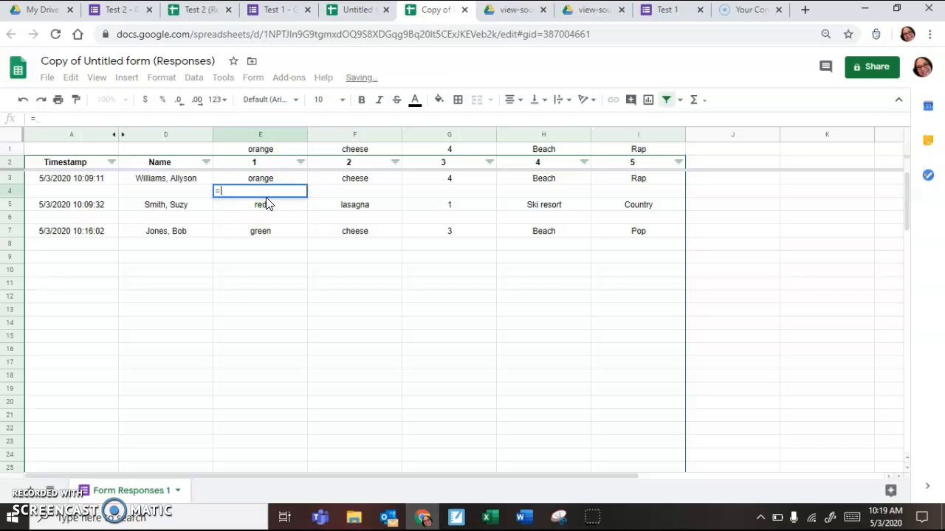
type("if(")
left_click(283, 180)
type("=")
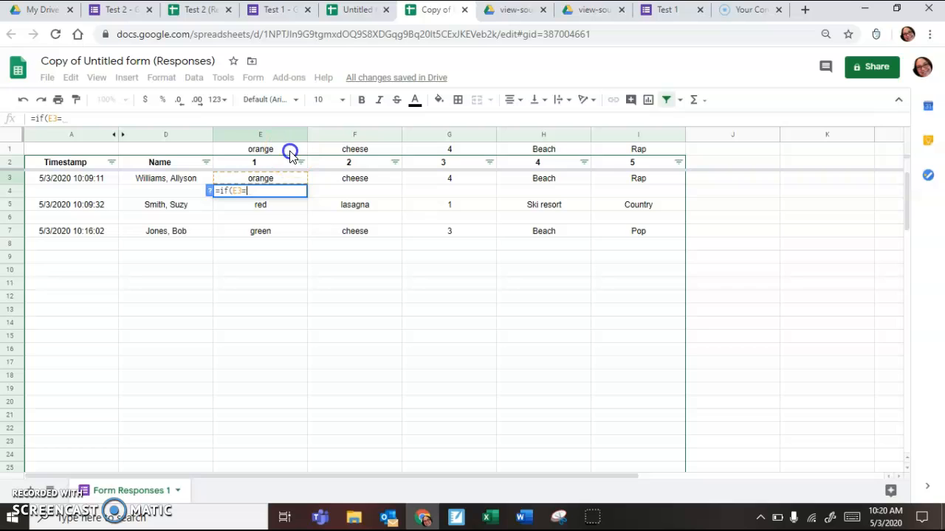
left_click(290, 151)
type(",")
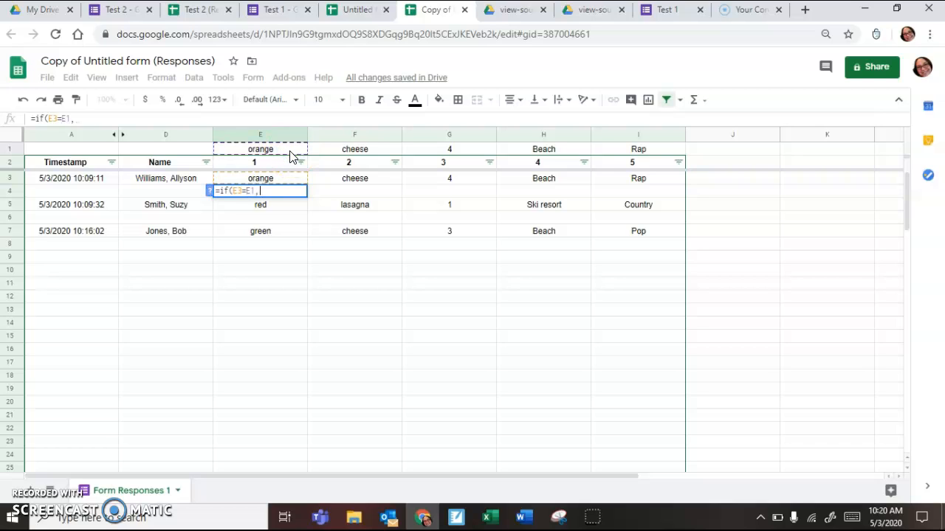
type("\"1\",\"0")
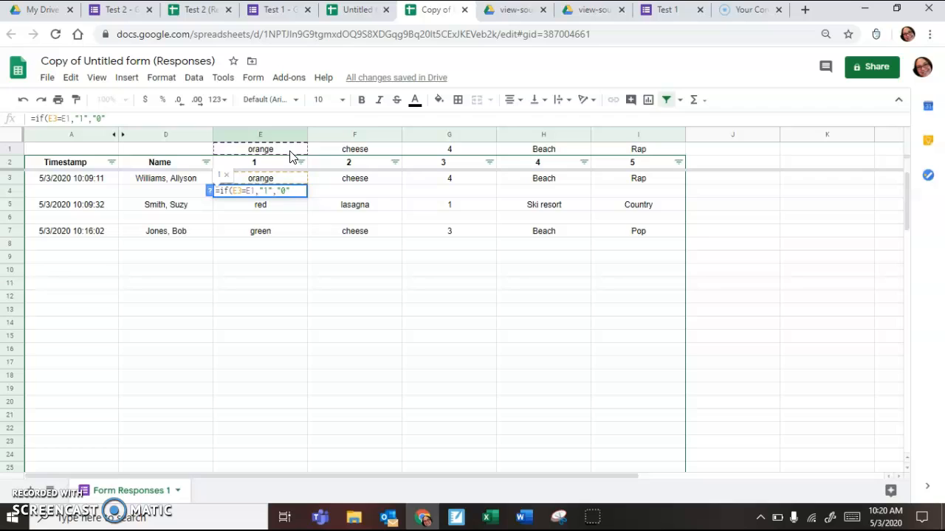
key("Return")
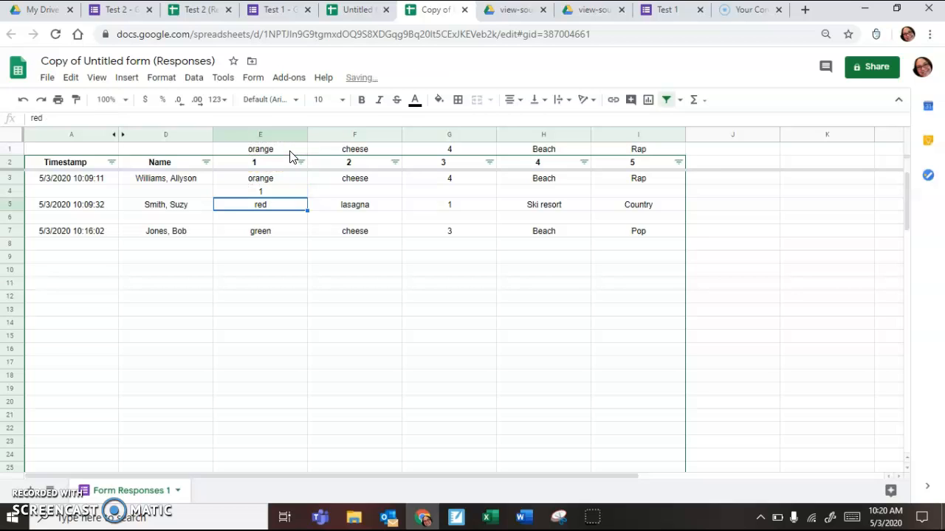
Step: Lock the answer key row in E4's formula by changing the E1 reference to E$1
left_click(280, 192)
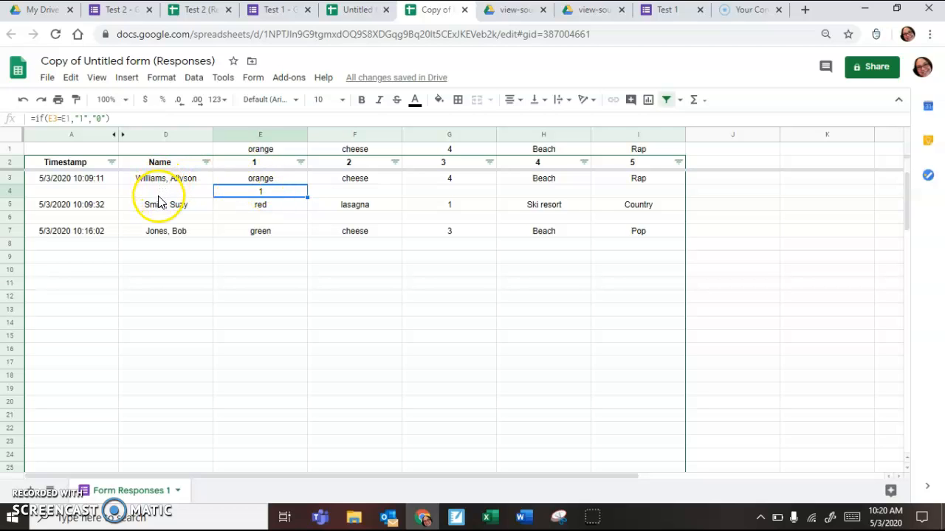
left_click(66, 119)
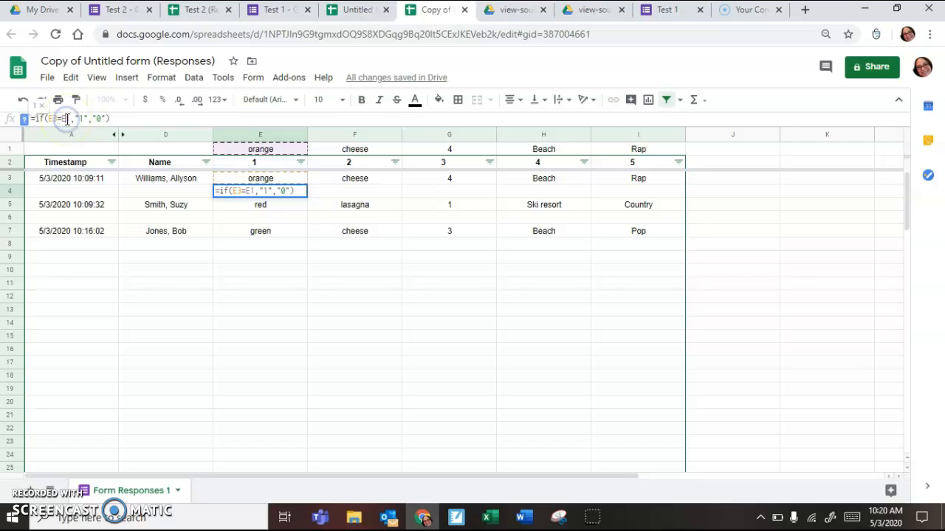
type("$")
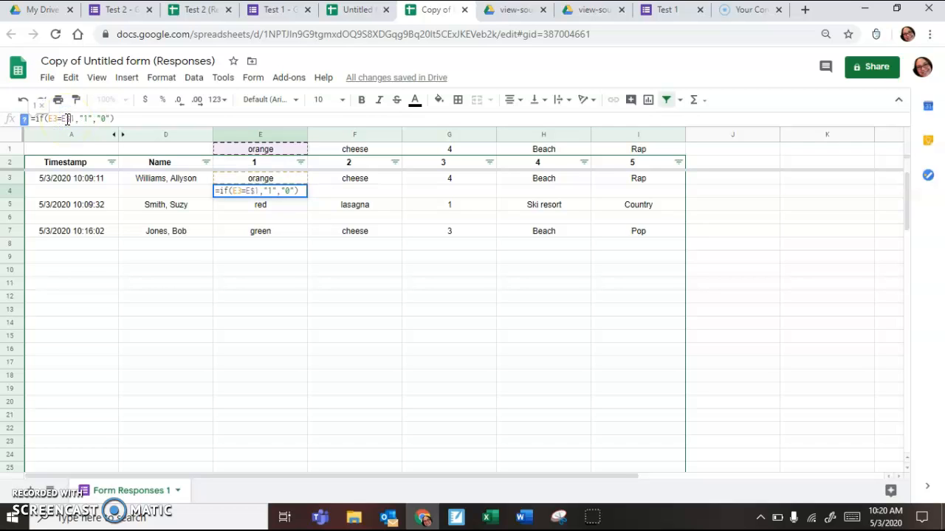
key("Return")
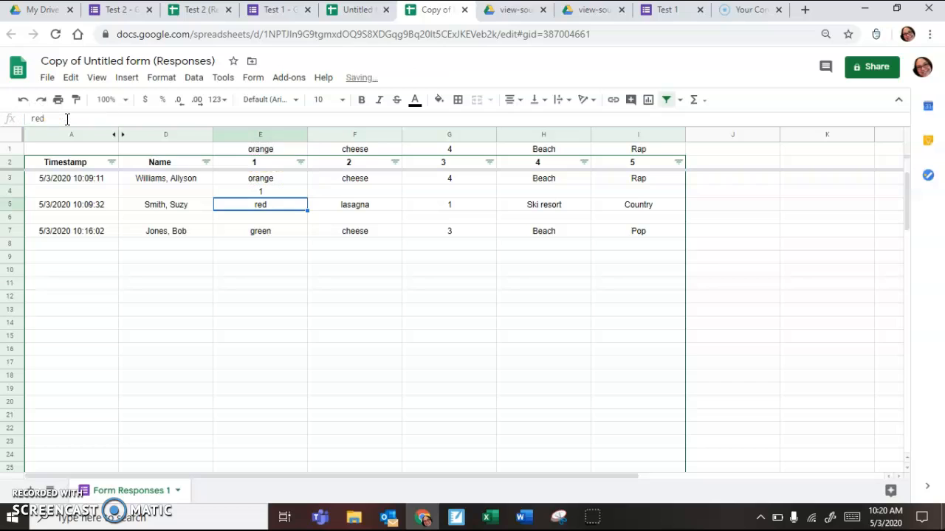
Step: Copy the scoring formula from E4 into F4 through I4
left_click(249, 190)
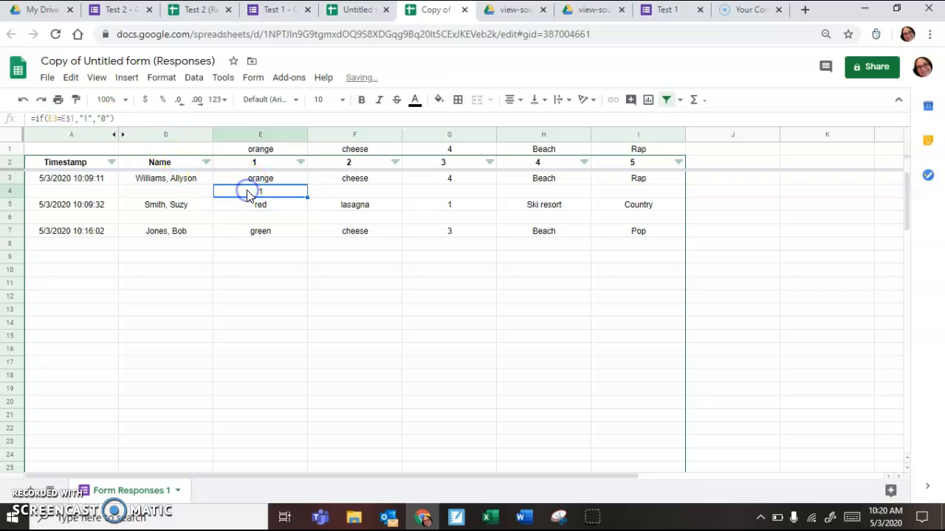
key("ctrl+c")
left_click_drag(340, 193, 627, 187)
key("ctrl+v")
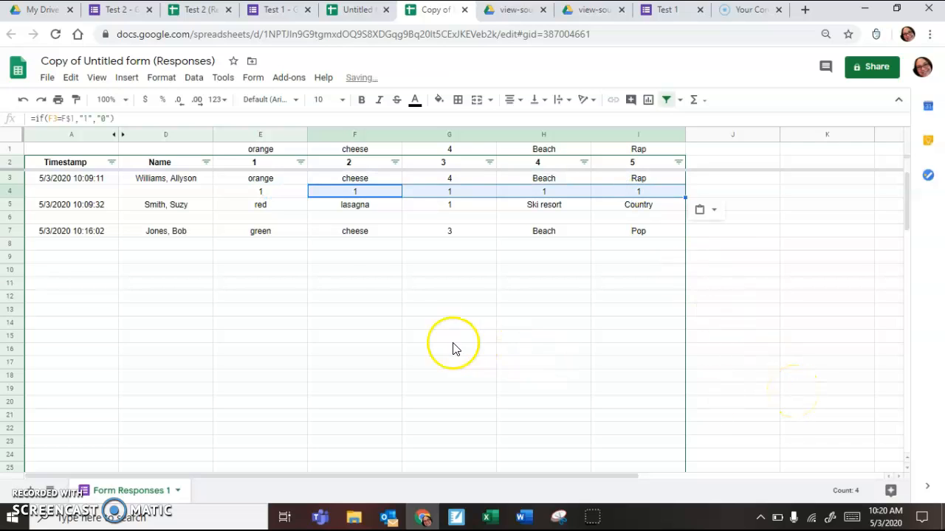
Step: Copy the scoring formula from E4 into E6 through I6 to score the second response
left_click(278, 194)
key("ctrl+c")
left_click(278, 220)
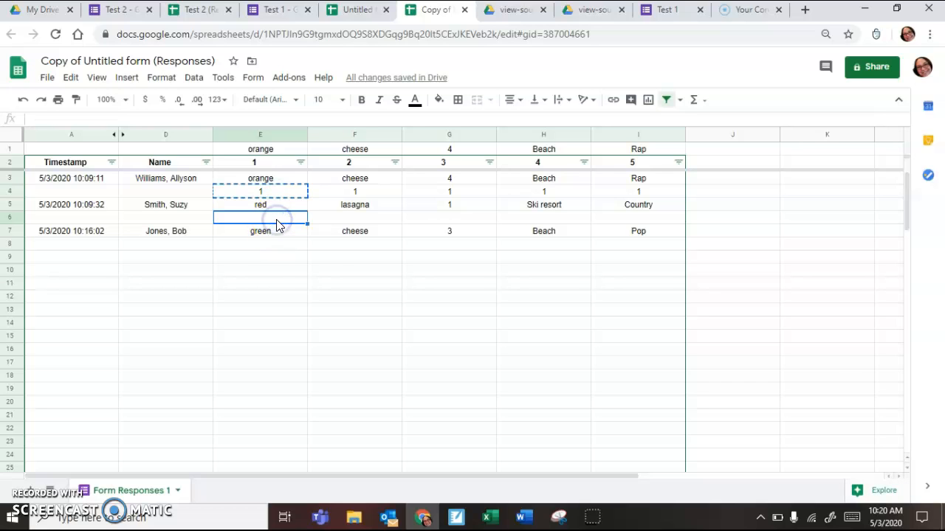
key("ctrl+v")
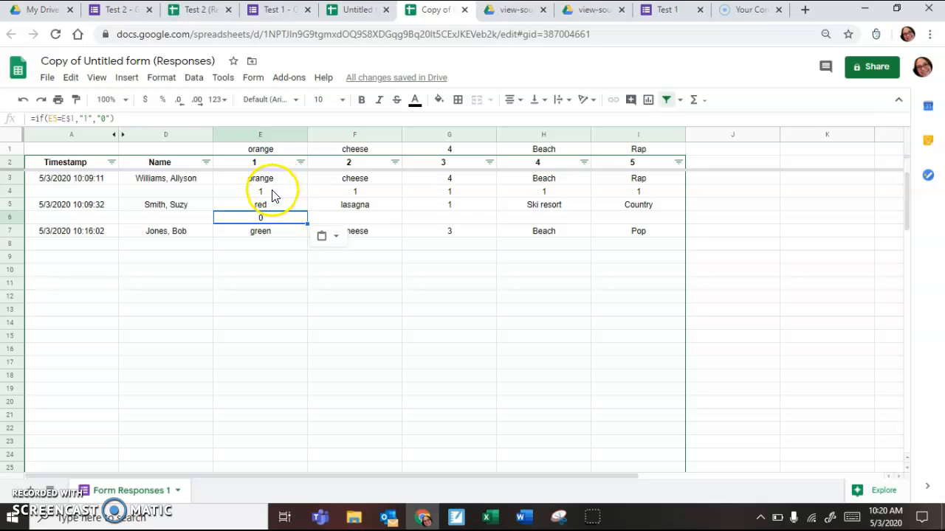
key("ctrl+c")
left_click_drag(333, 224, 631, 216)
key("ctrl+v")
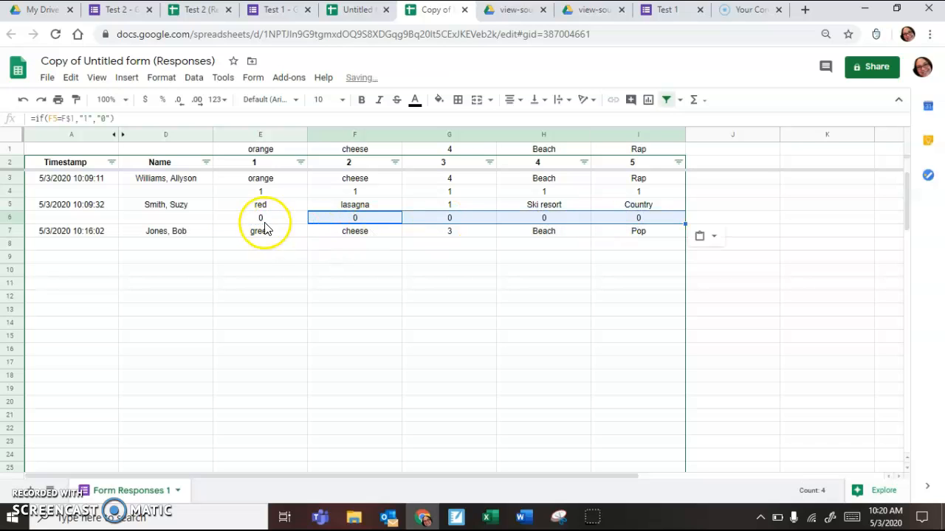
Step: Copy the scoring formulas in E6 through I6 into E8 through I8 for the third response
left_click_drag(260, 222, 618, 215)
key("ctrl+c")
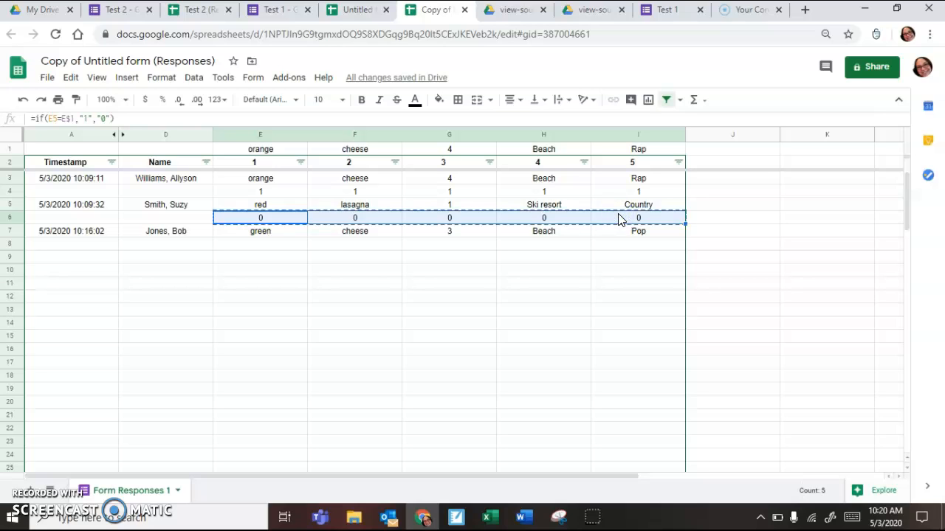
left_click(287, 245)
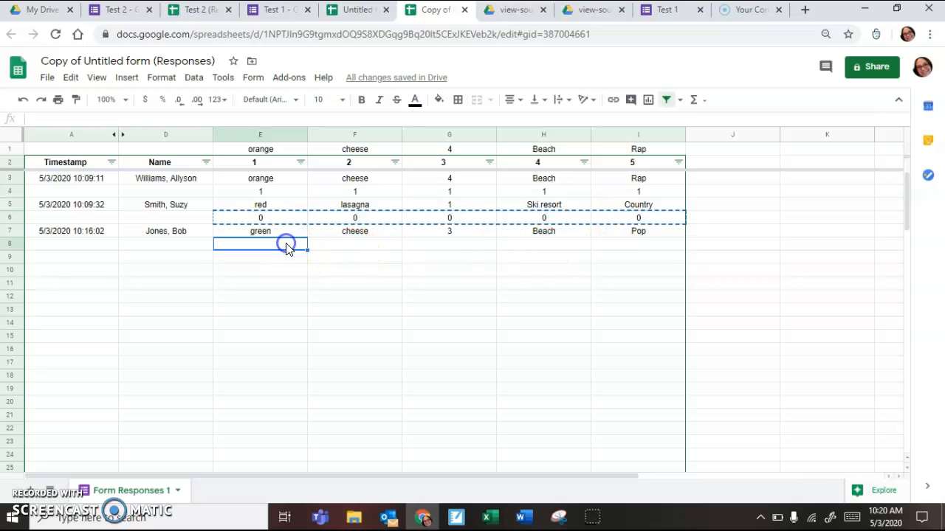
key("ctrl+v")
left_click(572, 326)
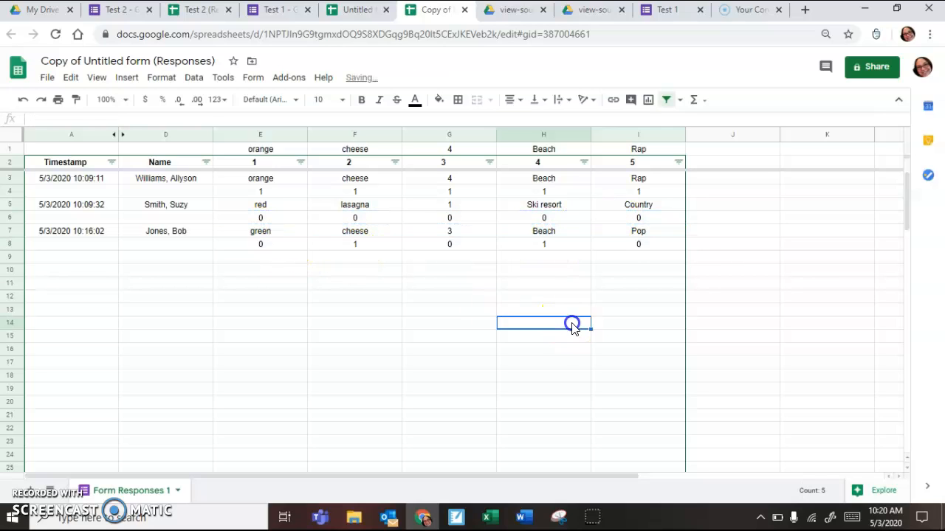
Step: Enter the total formula =sum(E4:I4) in J4 to add up the first response's points
left_click(720, 191)
type("=sum(")
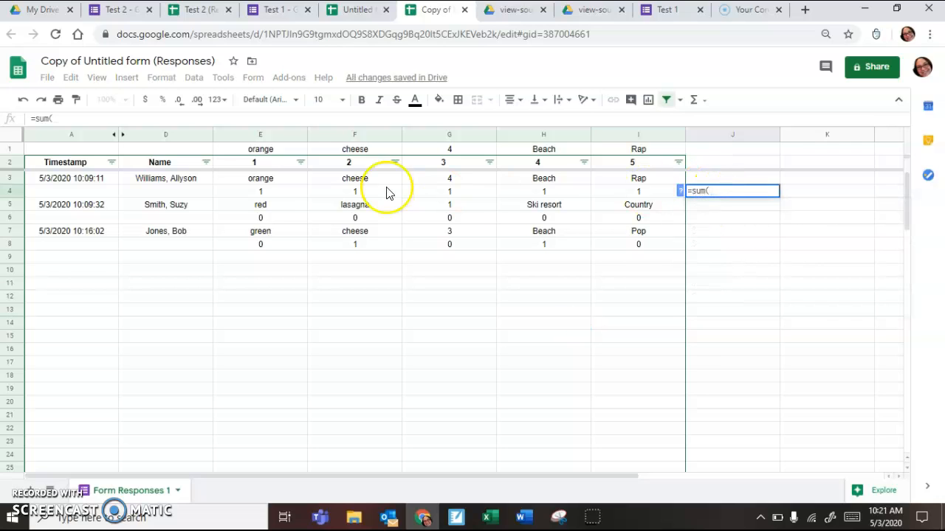
left_click_drag(281, 192, 632, 199)
key("Return")
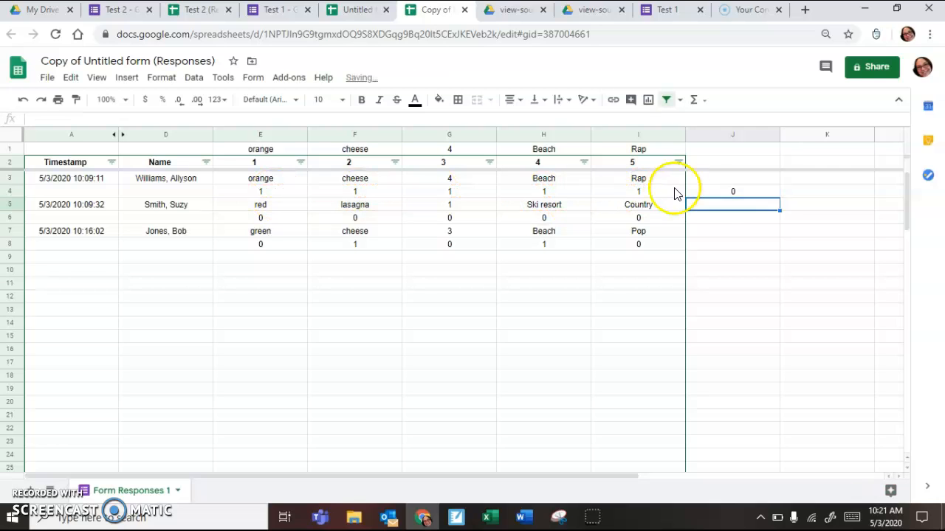
Step: Copy the sum formula from J4 into J6 and J8
left_click(719, 193)
key("ctrl+c")
left_click(715, 228)
key("ctrl+v")
left_click(717, 251)
key("ctrl+v")
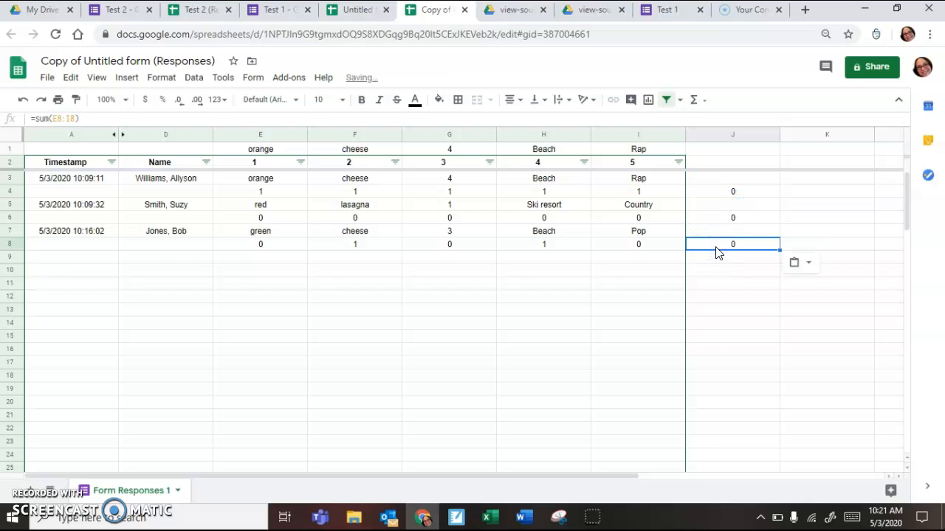
left_click(748, 195)
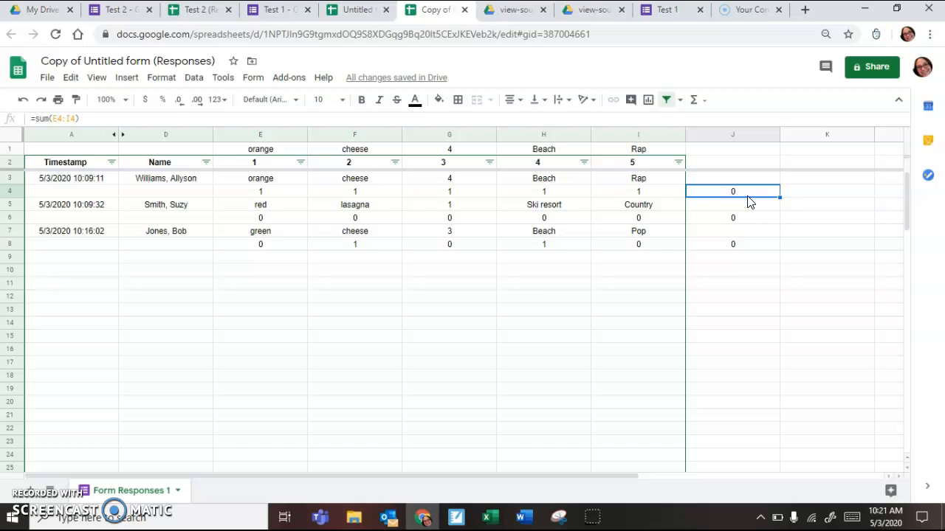
left_click(638, 192)
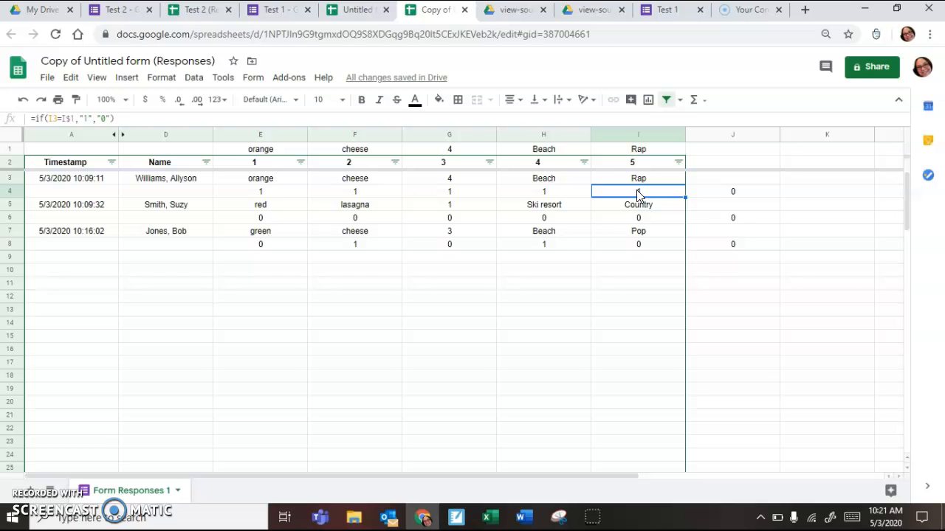
left_click(738, 194)
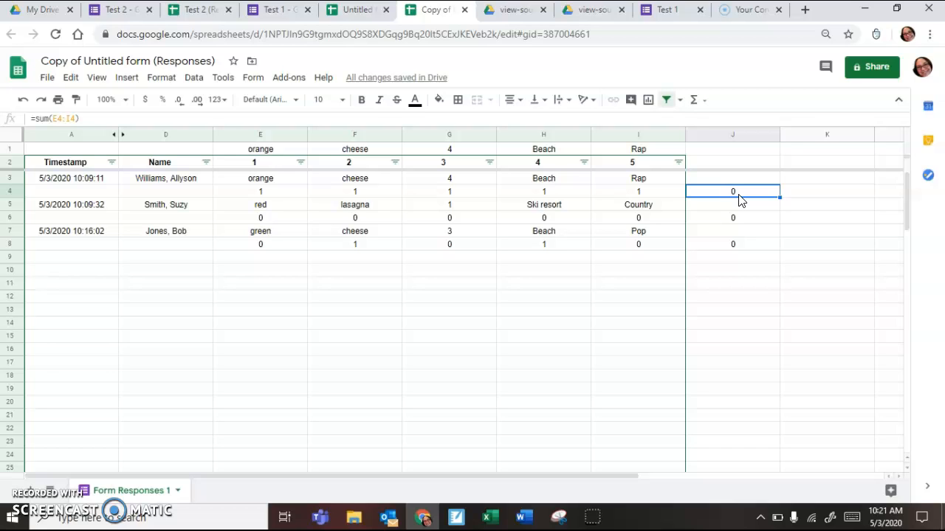
type("=")
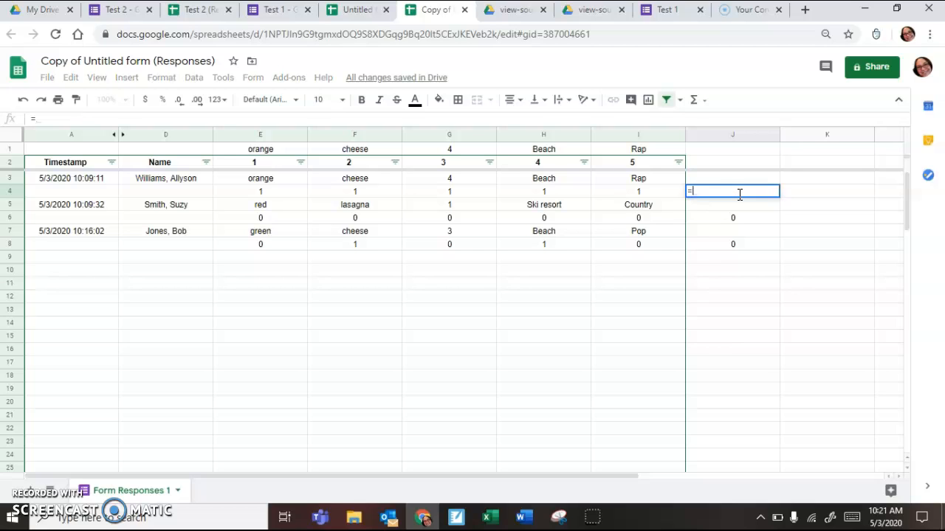
type("count")
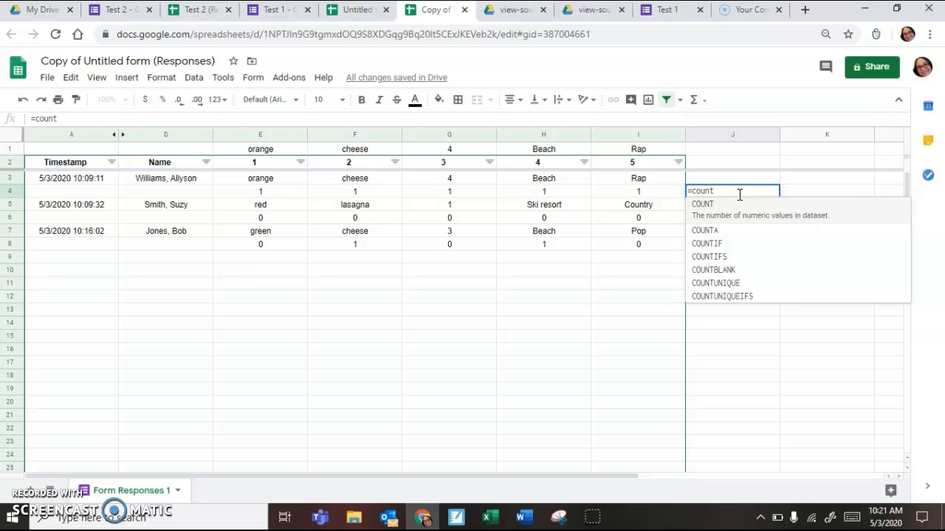
left_click(716, 230)
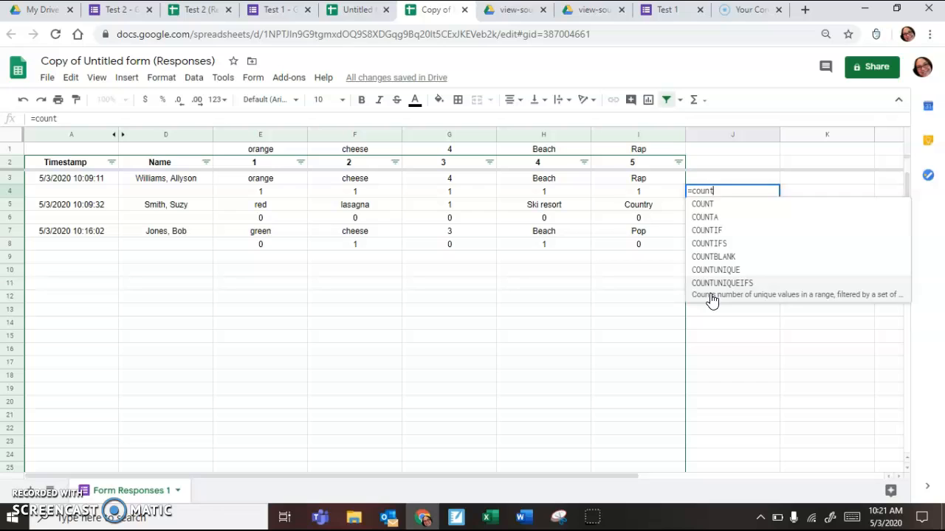
key("Escape")
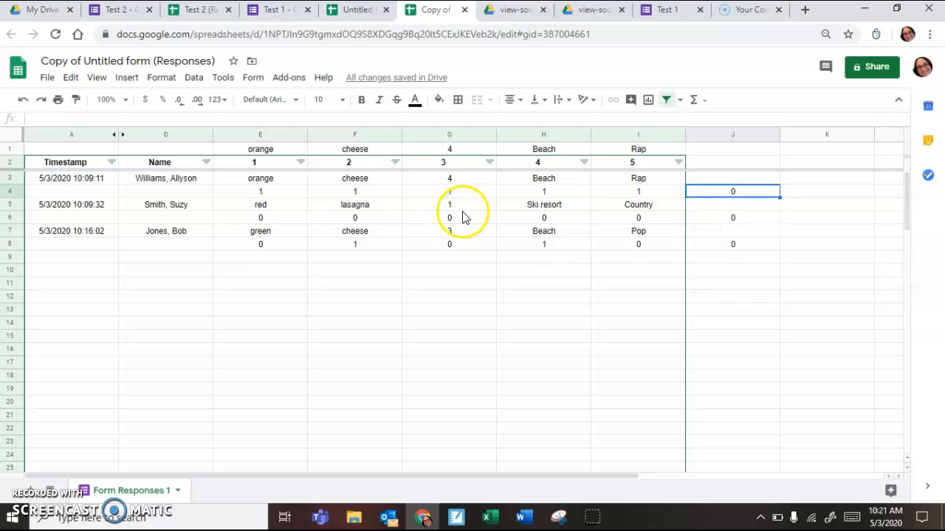
Step: Change the wrong-answer result in E4's scoring formula to a space, making it =if(E3=E$1,"1"," ")
left_click(264, 193)
left_click(102, 118)
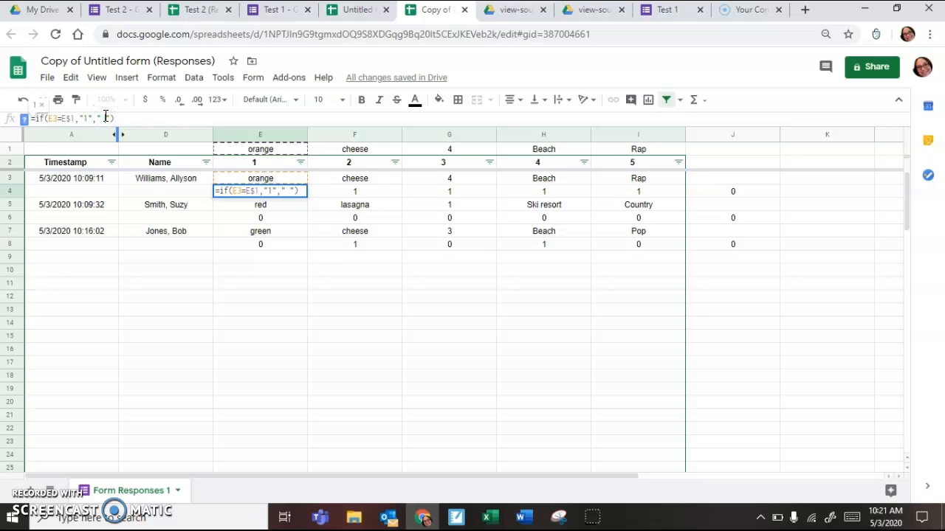
left_click(193, 242)
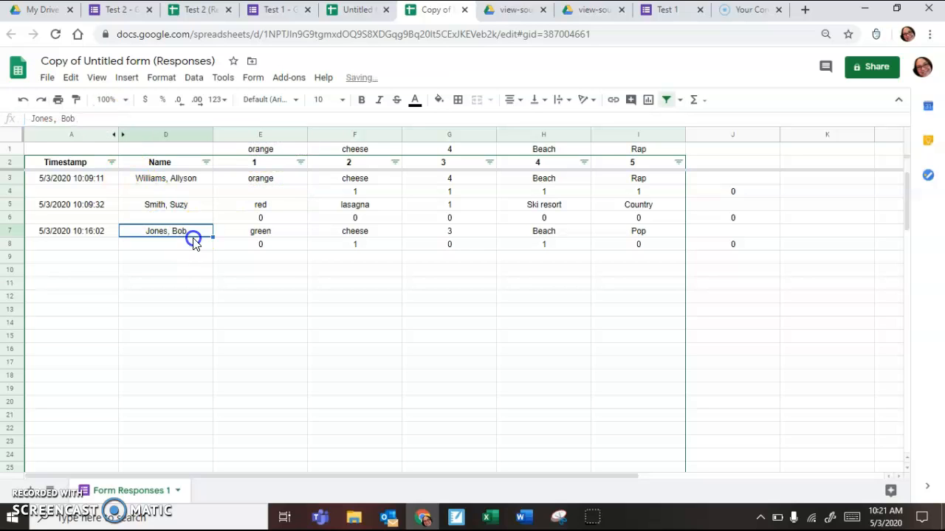
Step: Copy the revised scoring formula from E4 into F4 through I4, E6 through I6 and E8 through I8
left_click(275, 192)
key("ctrl+c")
left_click_drag(325, 193, 632, 190)
key("ctrl+v")
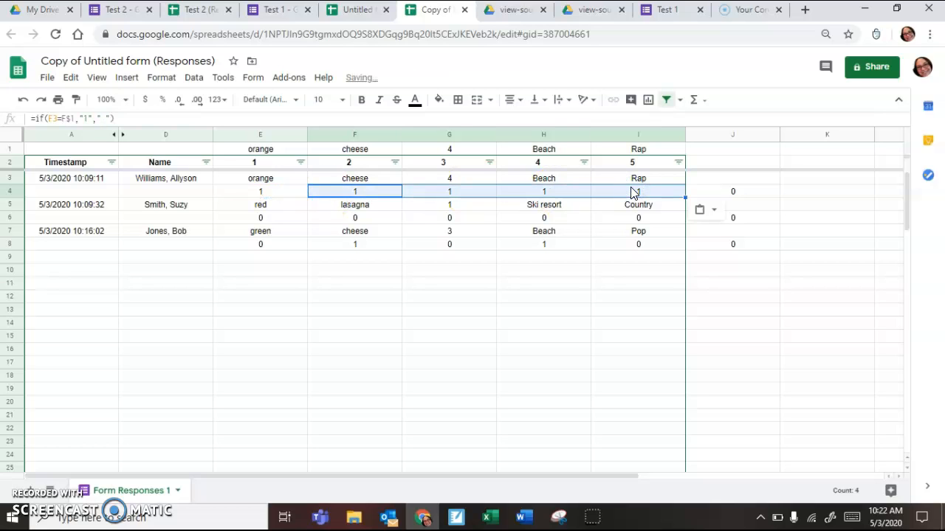
left_click_drag(266, 217, 612, 224)
left_click_drag(274, 244, 635, 244)
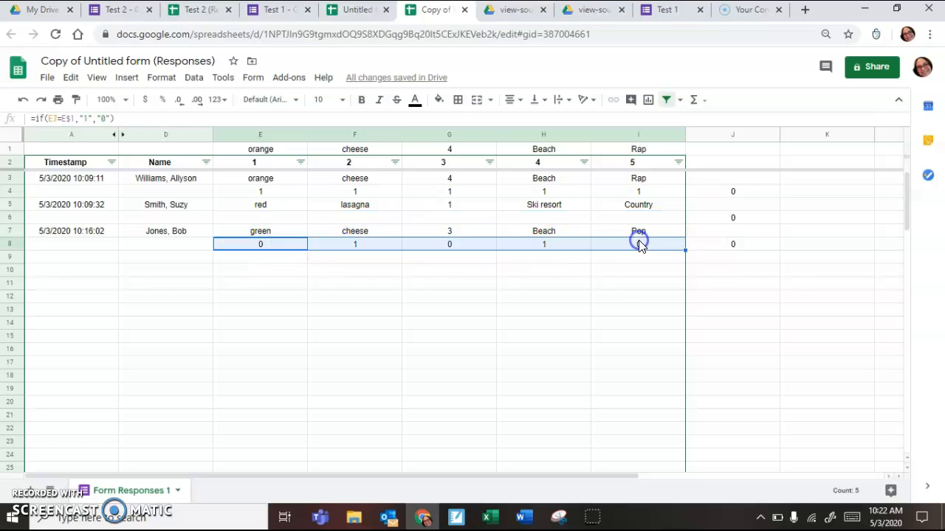
key("ctrl+v")
Step: Replace the formula in J4 with =COUNTA(E4:I4) to count the first response's correct answers
left_click(735, 191)
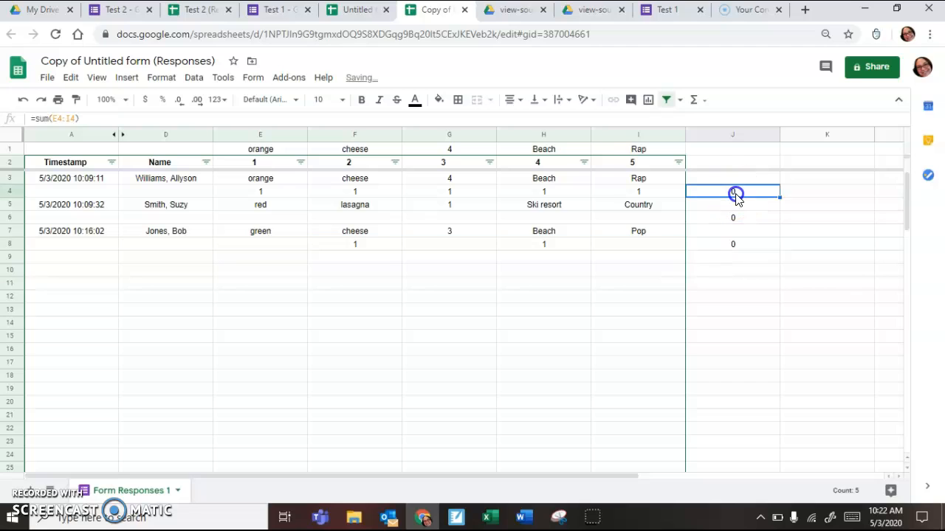
type("=count")
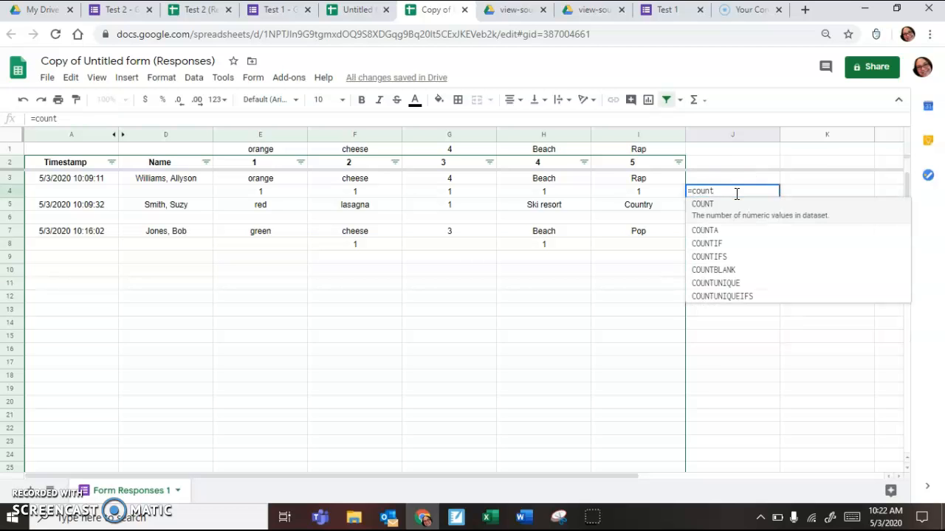
left_click(719, 226)
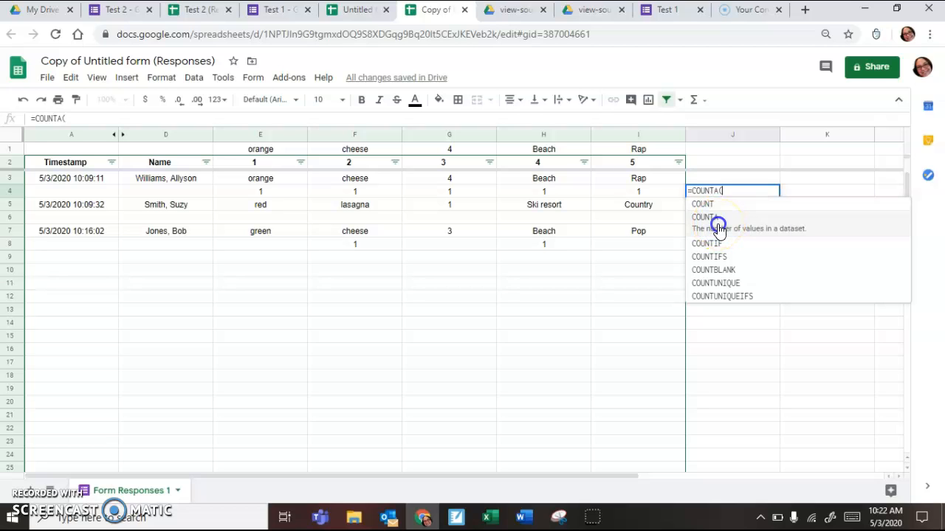
left_click_drag(269, 191, 624, 193)
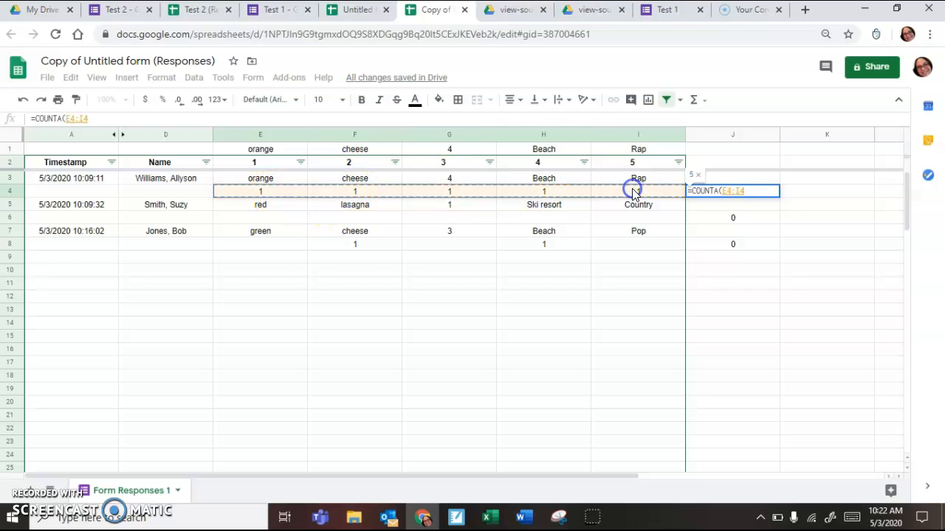
key("Return")
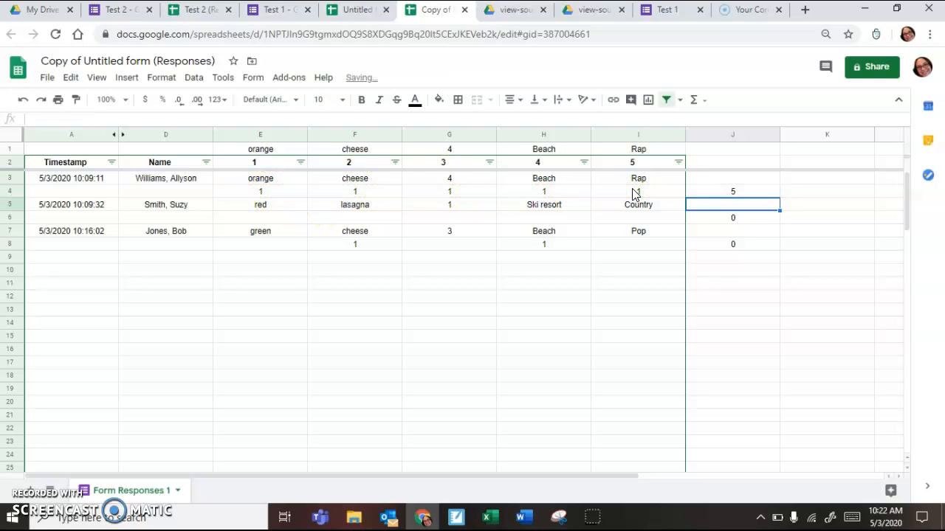
Step: Copy the COUNTA formula from J4 into J6 and J8
left_click(741, 195)
key("ctrl+c")
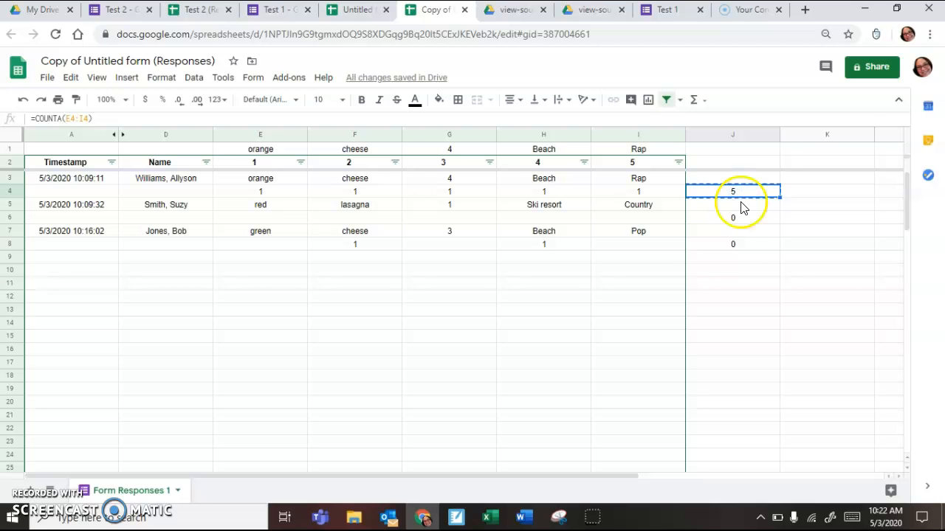
left_click(739, 218)
key("ctrl+v")
left_click(736, 246)
key("ctrl+v")
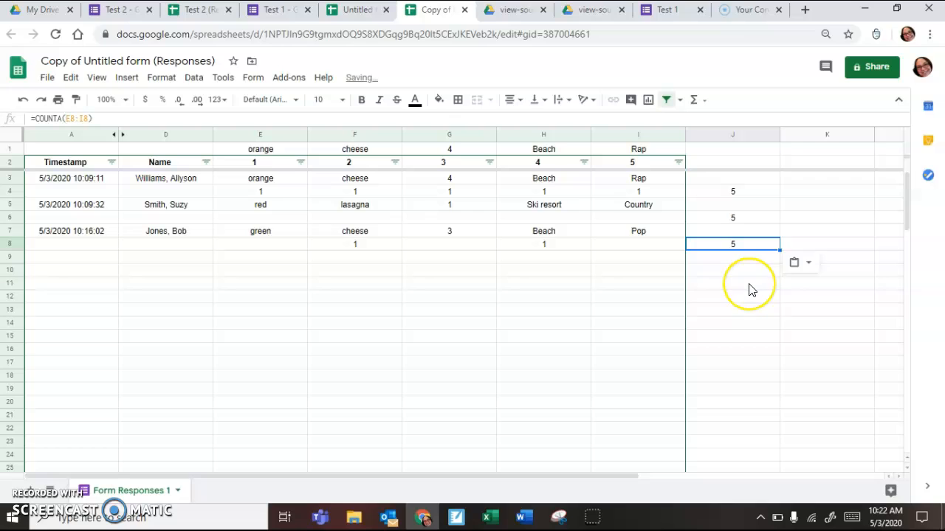
Step: Clear the COUNTA formulas from J4, J6 and J8
left_click(725, 191)
key("Delete")
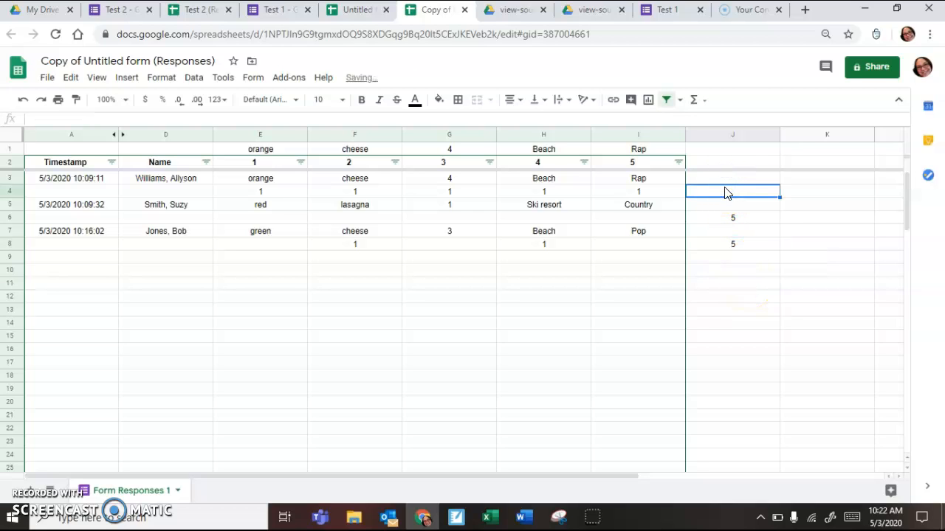
left_click_drag(727, 217, 726, 249)
key("Delete")
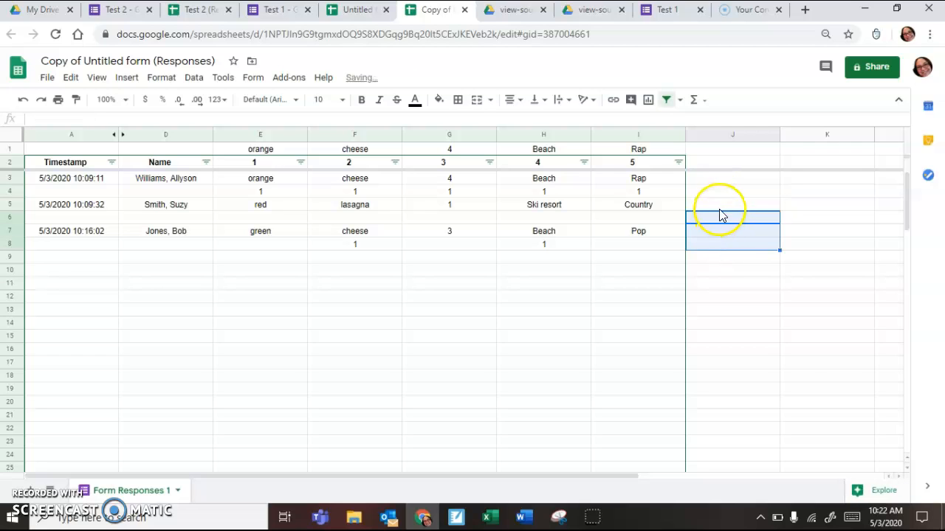
Step: Enter the formula =5-countblank(E4:I4) in J4 to total the first response's score
left_click(724, 195)
type("=")
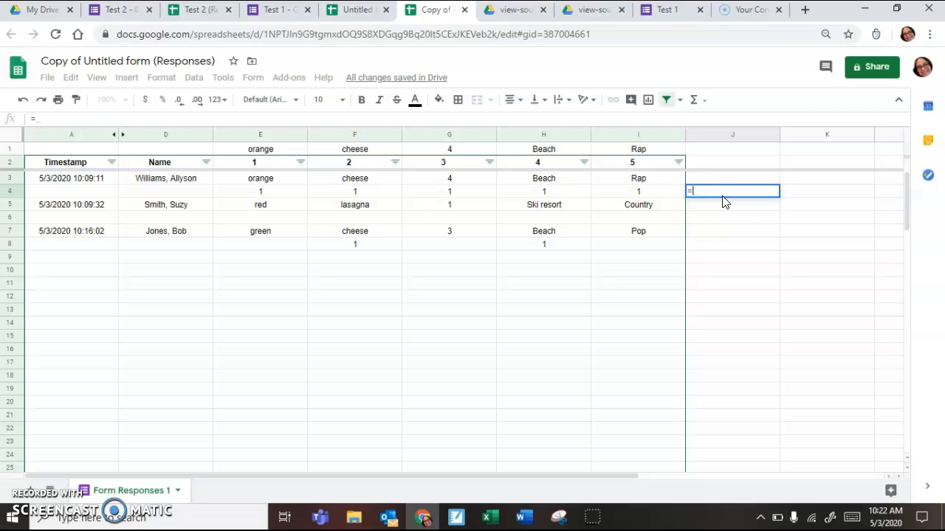
type("5-co")
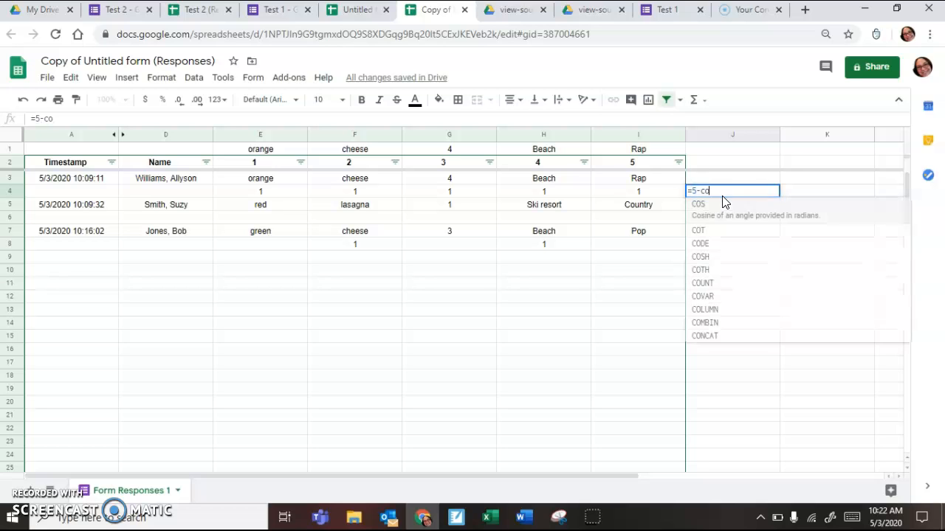
type("untblank(")
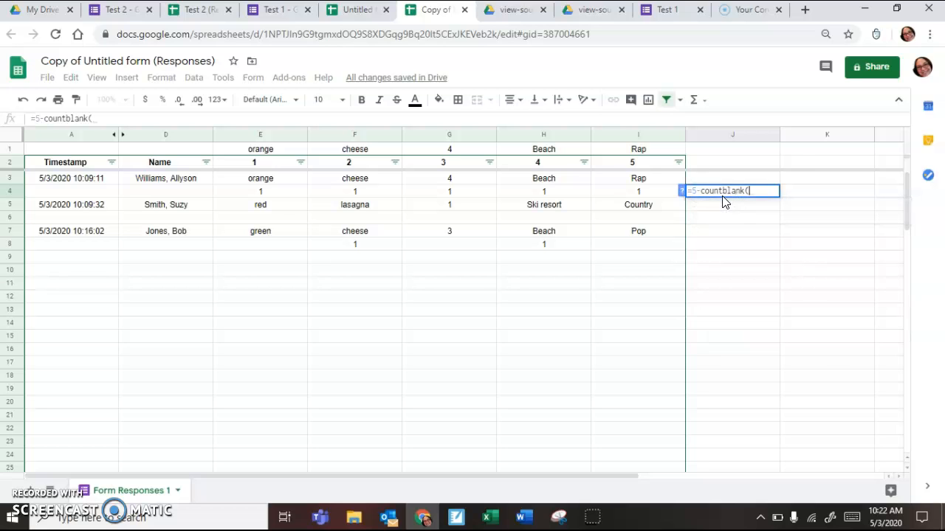
left_click_drag(254, 194, 609, 201)
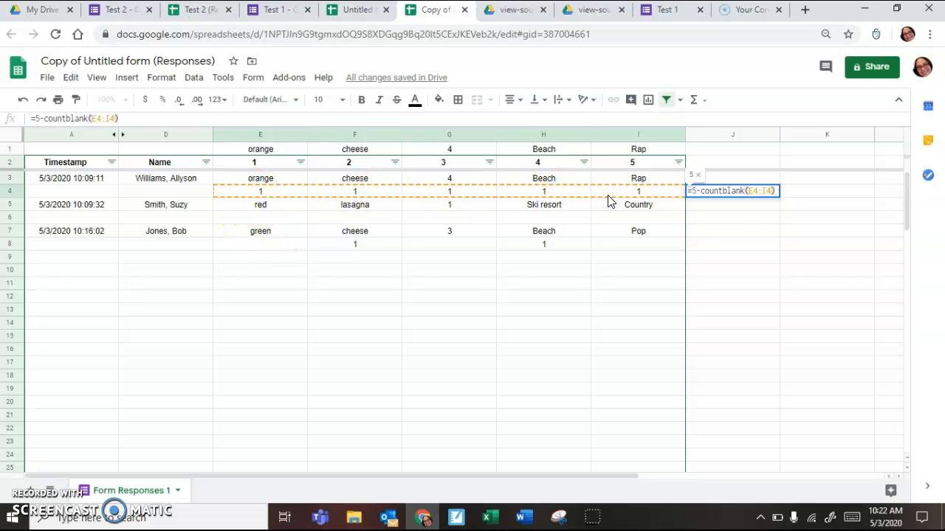
key("Return")
Step: Try the countblank formula from J4 in J6 as well, and clear J4 through J6
left_click(749, 194)
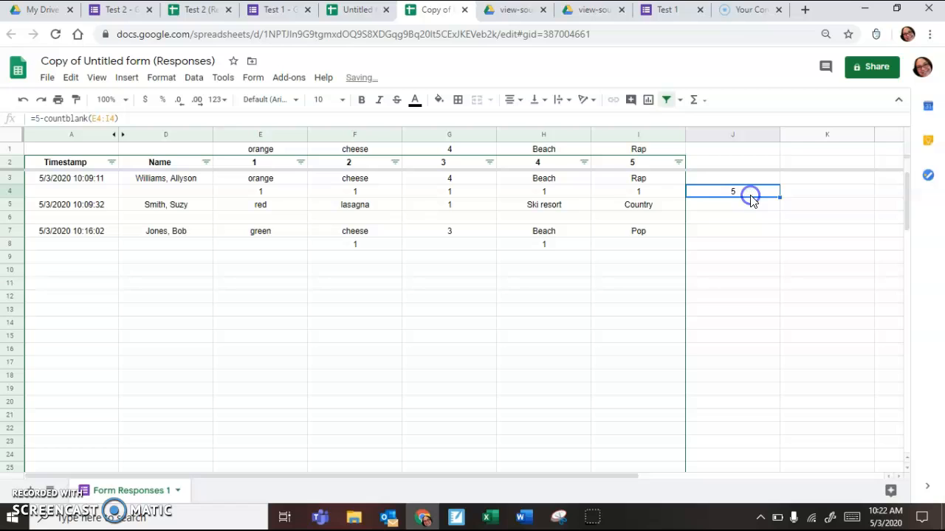
key("ctrl+c")
left_click(721, 218)
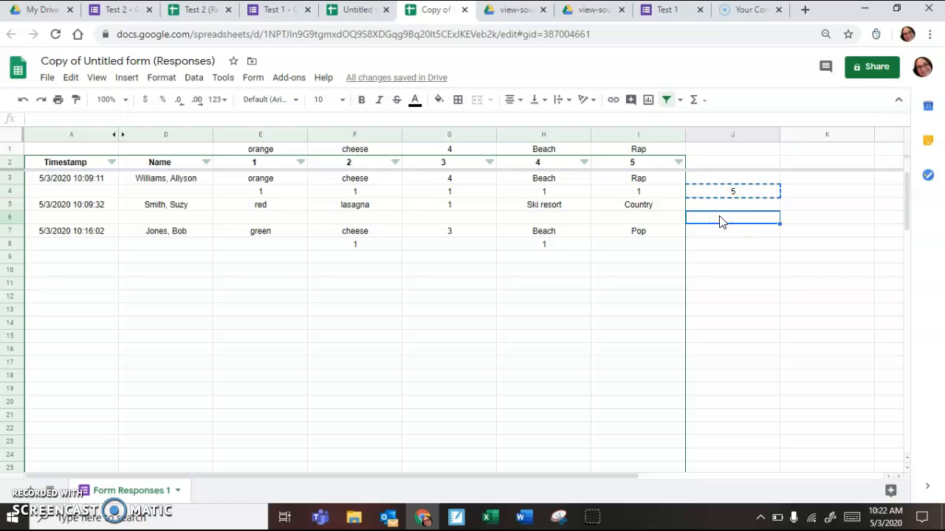
key("ctrl+v")
left_click_drag(731, 194, 732, 219)
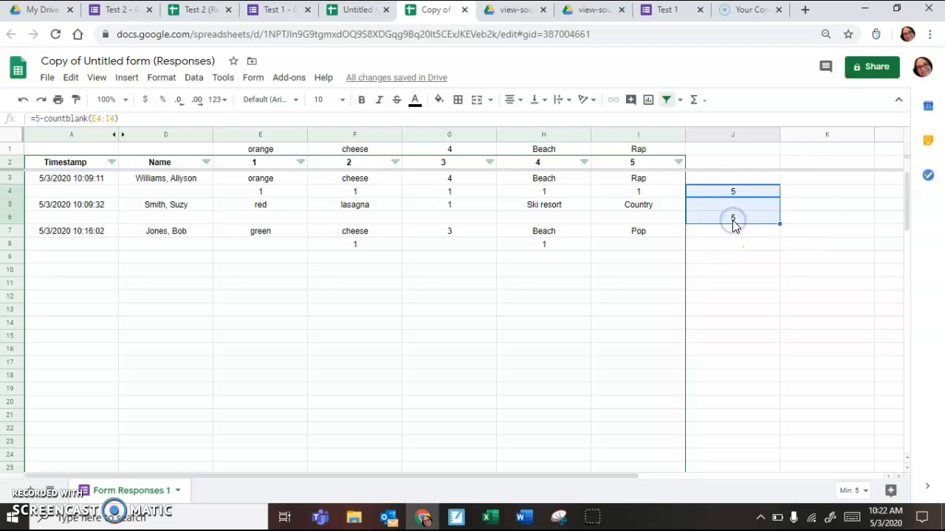
key("Delete")
Step: Enter a sum formula in J4 that adds the first response's points in E4 through I4
left_click(749, 191)
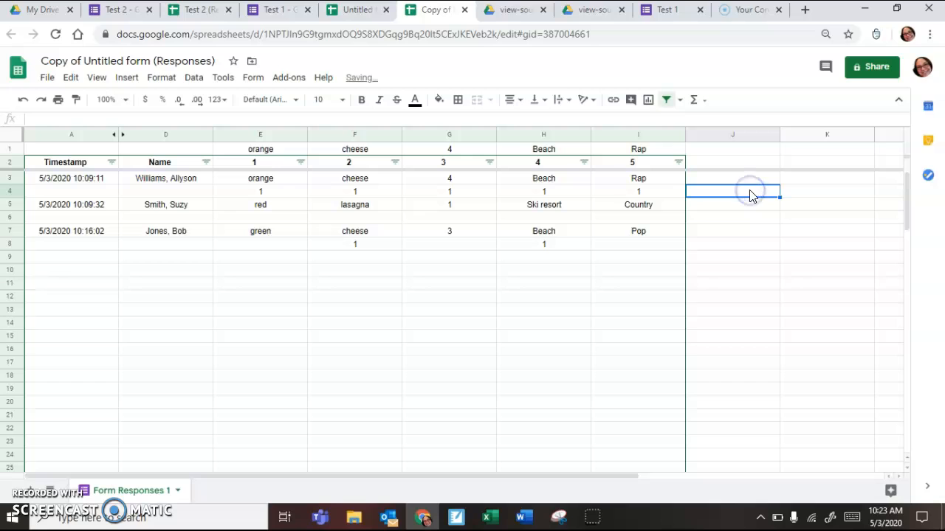
type("=sum(")
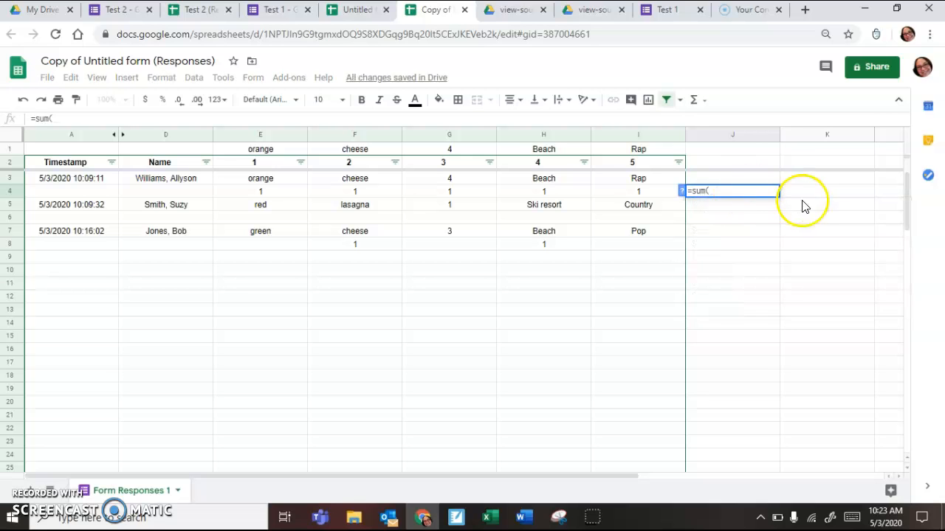
left_click_drag(282, 193, 631, 195)
key("Return")
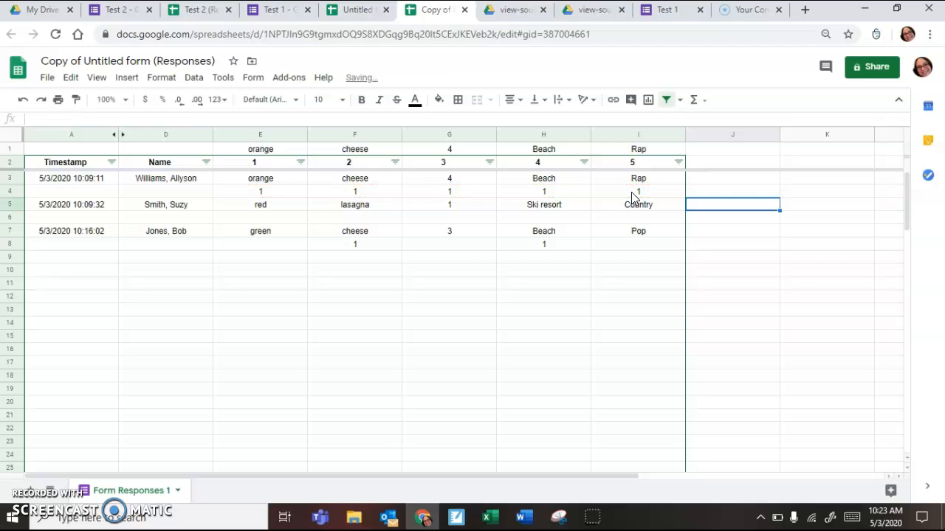